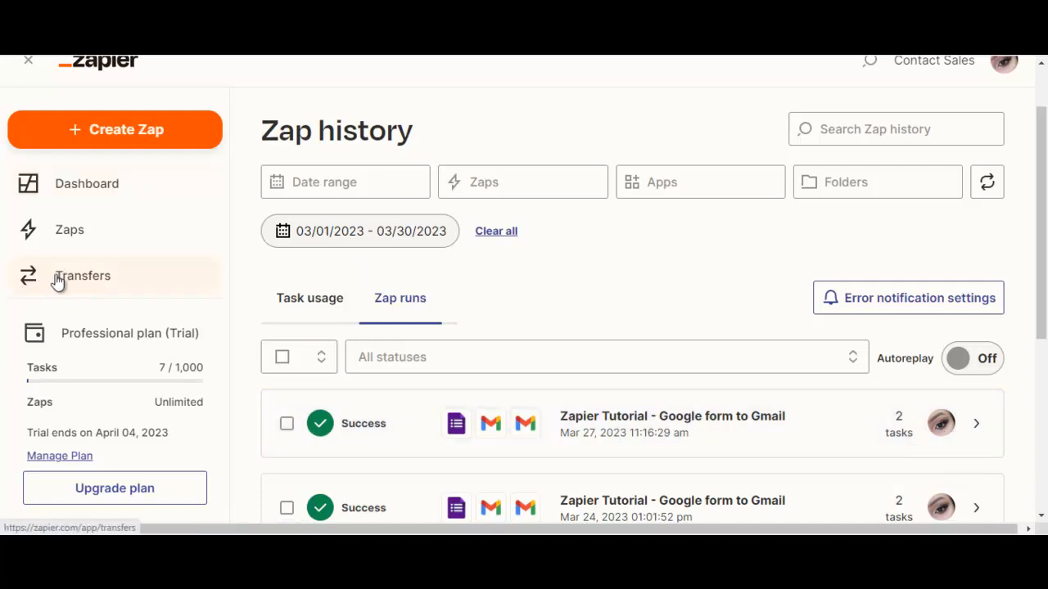
# Open the Transfers page of the account
pyautogui.scroll(1, 78, 238)
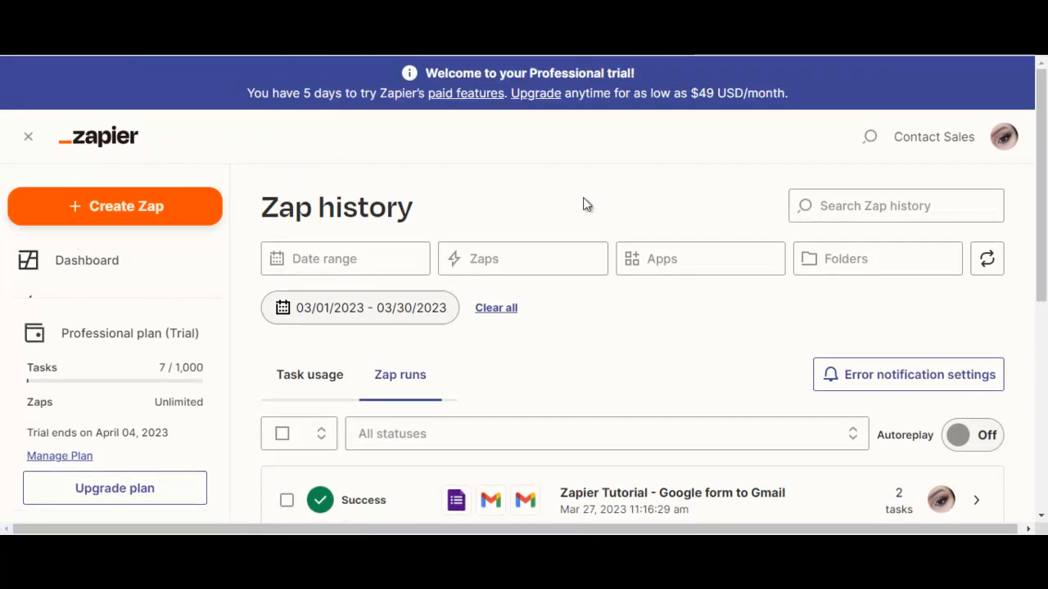
pyautogui.scroll(-1, 98, 267)
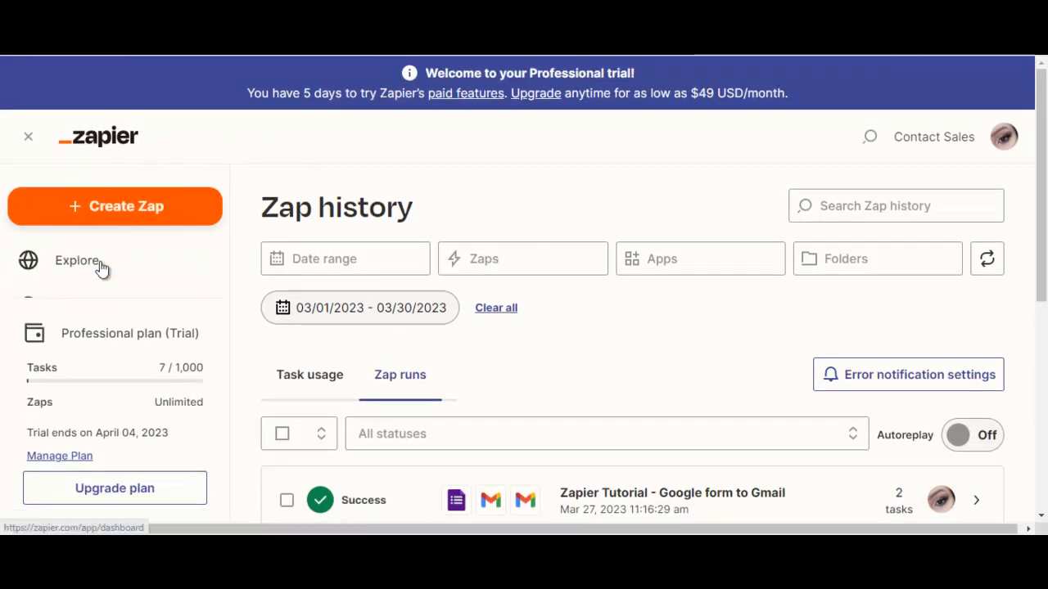
pyautogui.scroll(-2, 122, 227)
pyautogui.scroll(3, 70, 201)
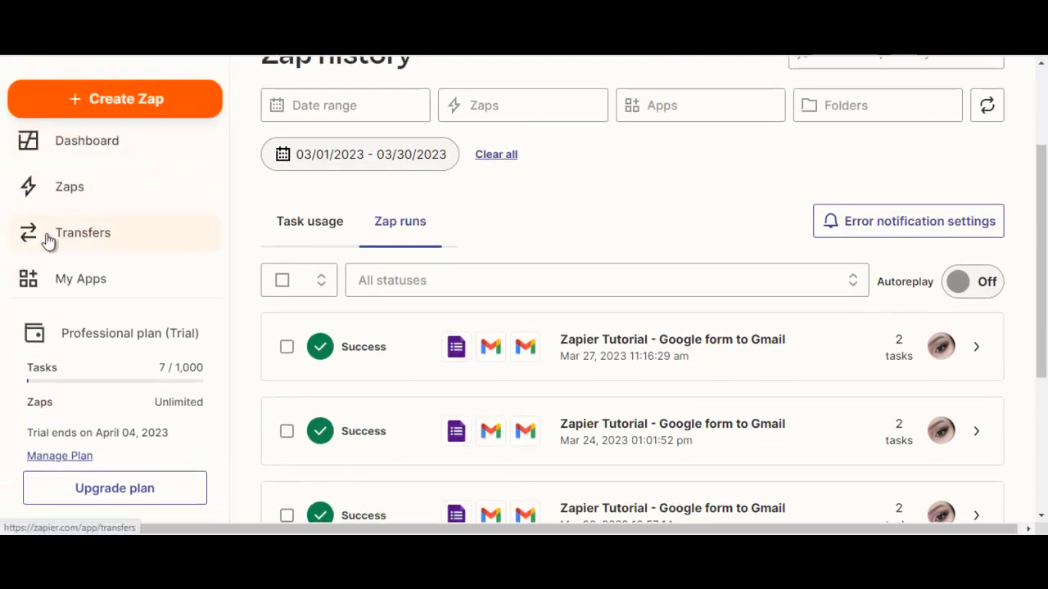
pyautogui.click(82, 240)
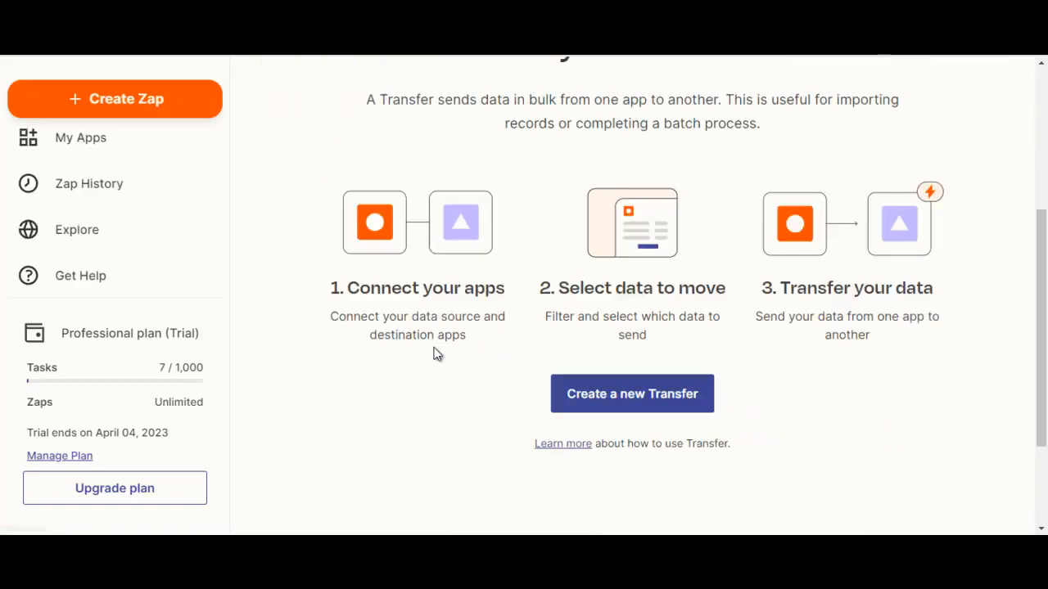
# Start a new Transfer that moves data one time and proceed to its source and destination selection
pyautogui.scroll(5, 434, 353)
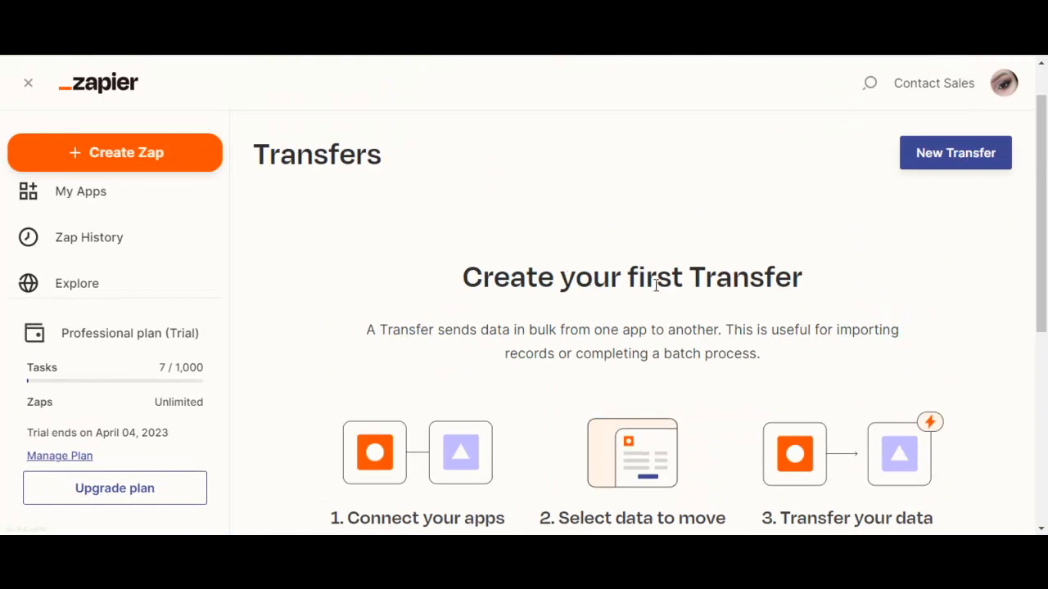
pyautogui.scroll(-3, 655, 285)
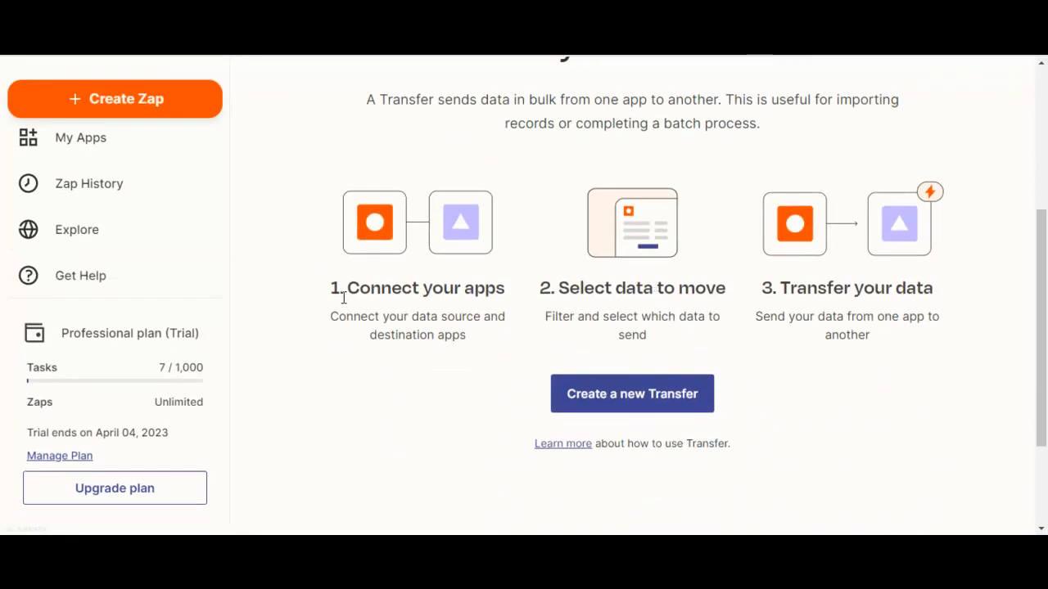
pyautogui.scroll(3, 90, 246)
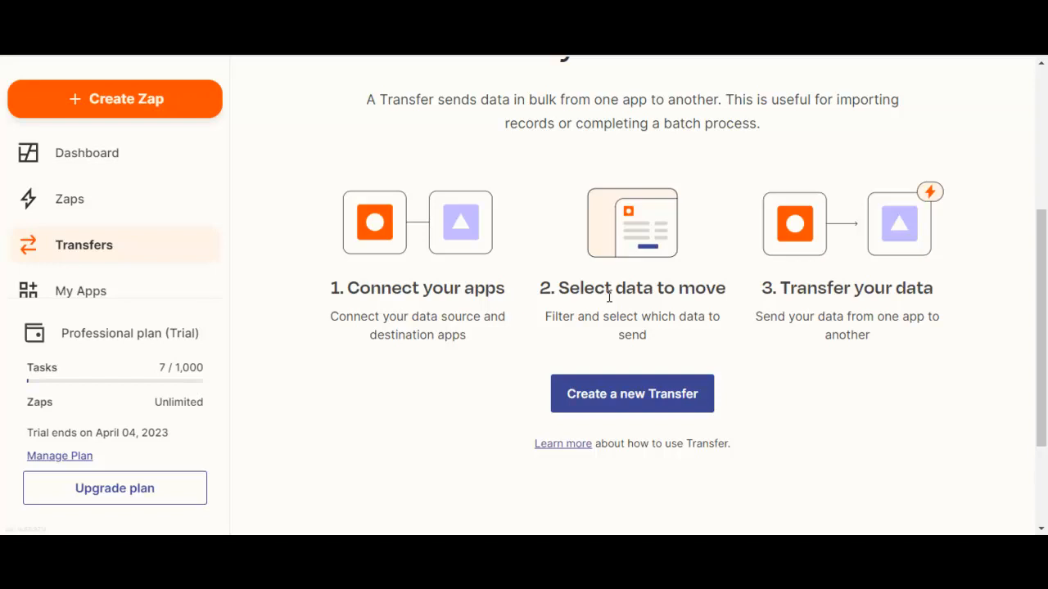
pyautogui.scroll(3, 531, 375)
pyautogui.scroll(-2, 530, 375)
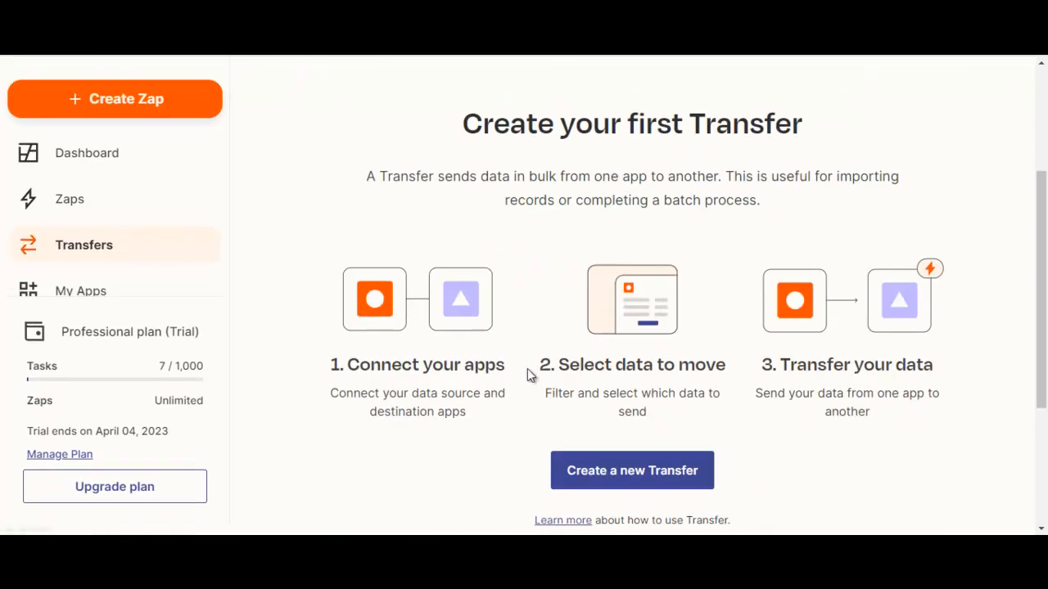
pyautogui.click(665, 489)
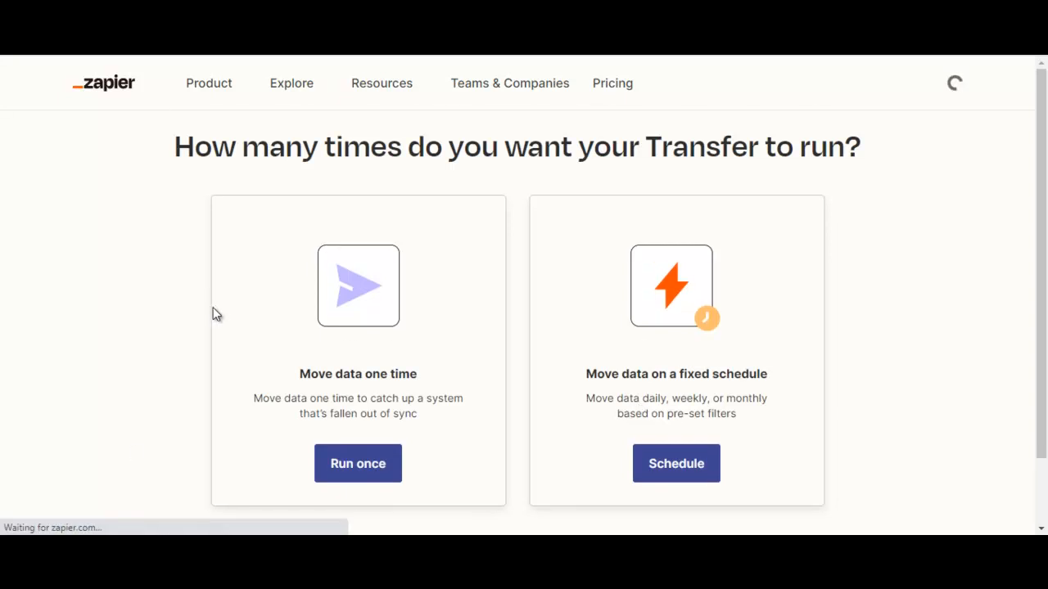
pyautogui.scroll(-2, 289, 310)
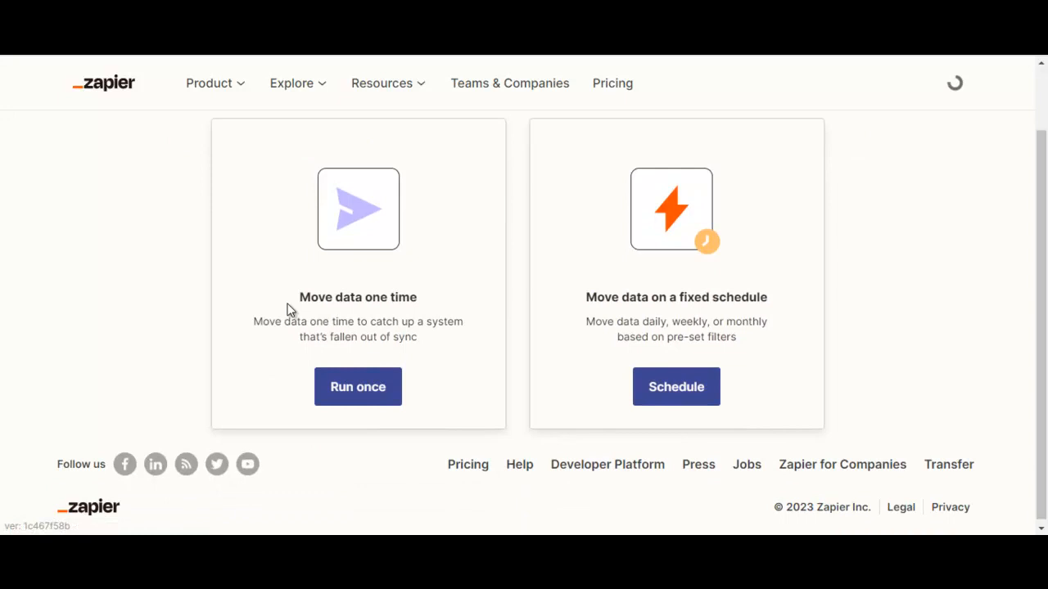
pyautogui.click(351, 389)
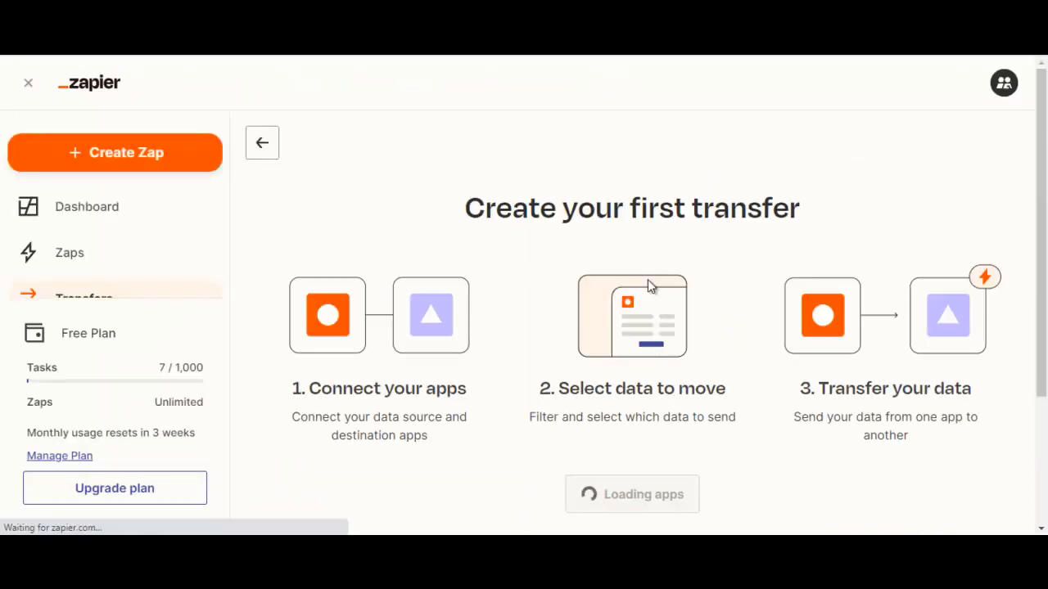
pyautogui.scroll(-3, 540, 239)
pyautogui.scroll(2, 539, 230)
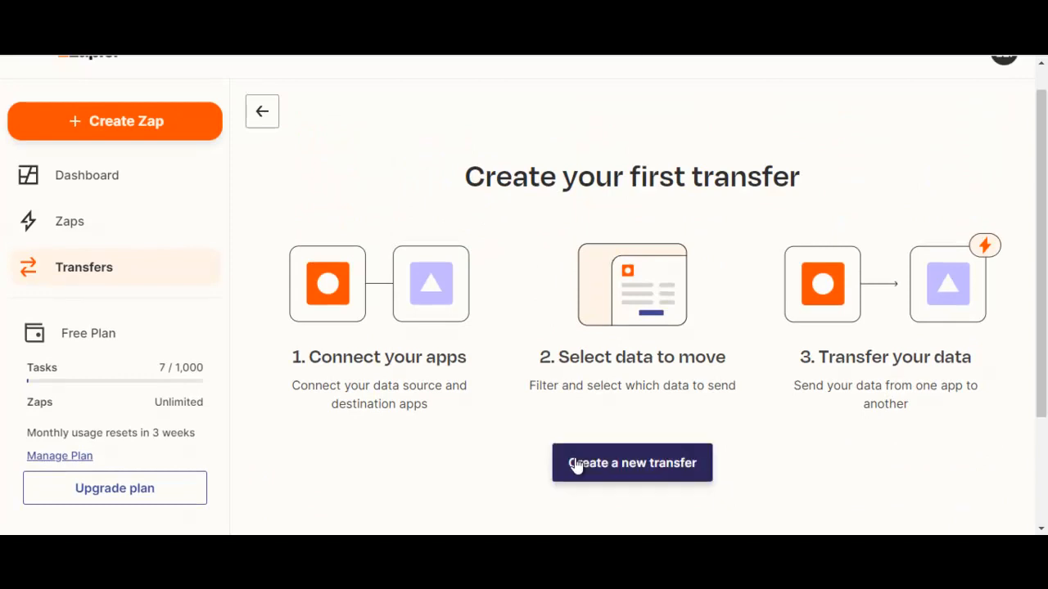
pyautogui.click(576, 466)
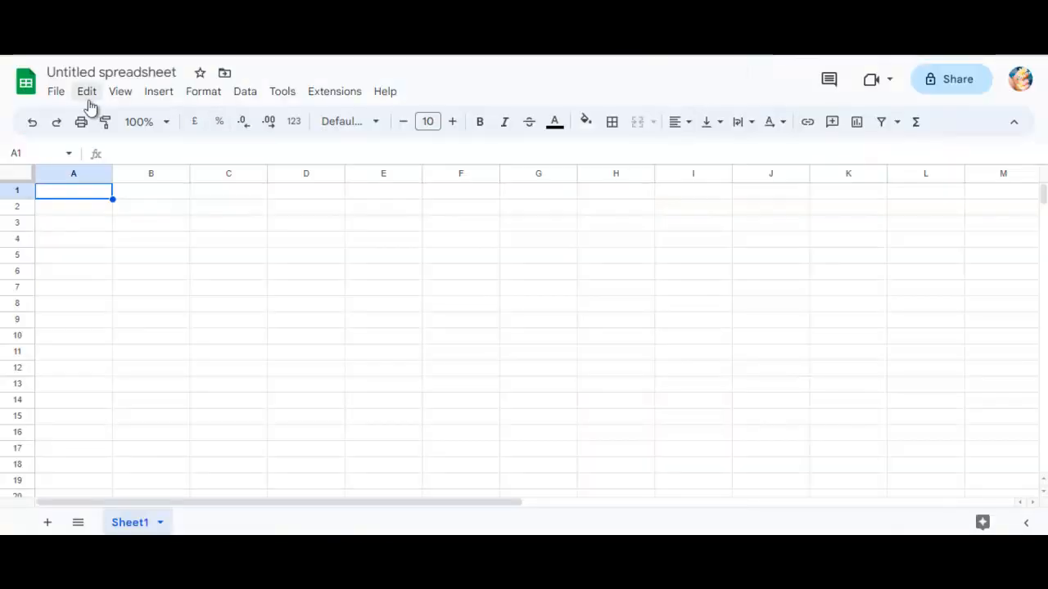
# Switch to the blank Google Sheets file and rename the spreadsheet as Airtable Data
pyautogui.click(131, 72)
pyautogui.click(133, 72)
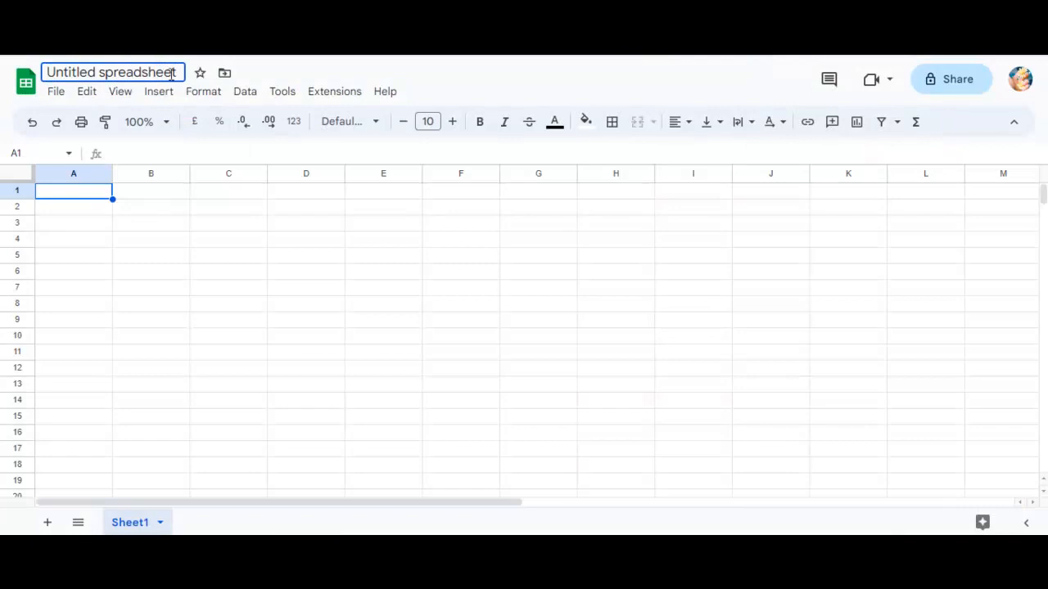
pyautogui.moveTo(176, 72); pyautogui.dragTo(45, 73)
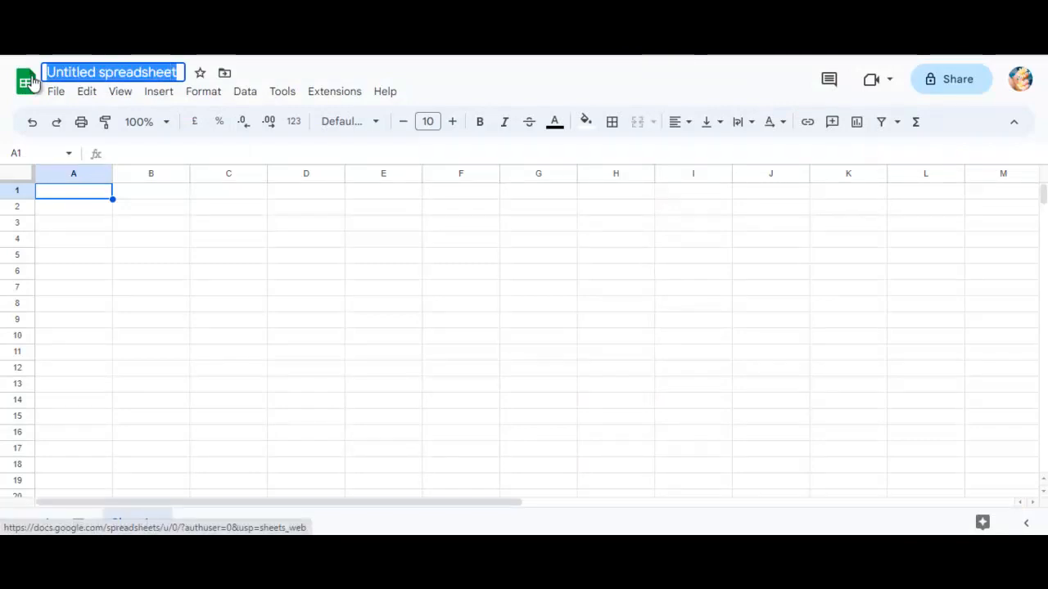
pyautogui.write('Airtable Data')
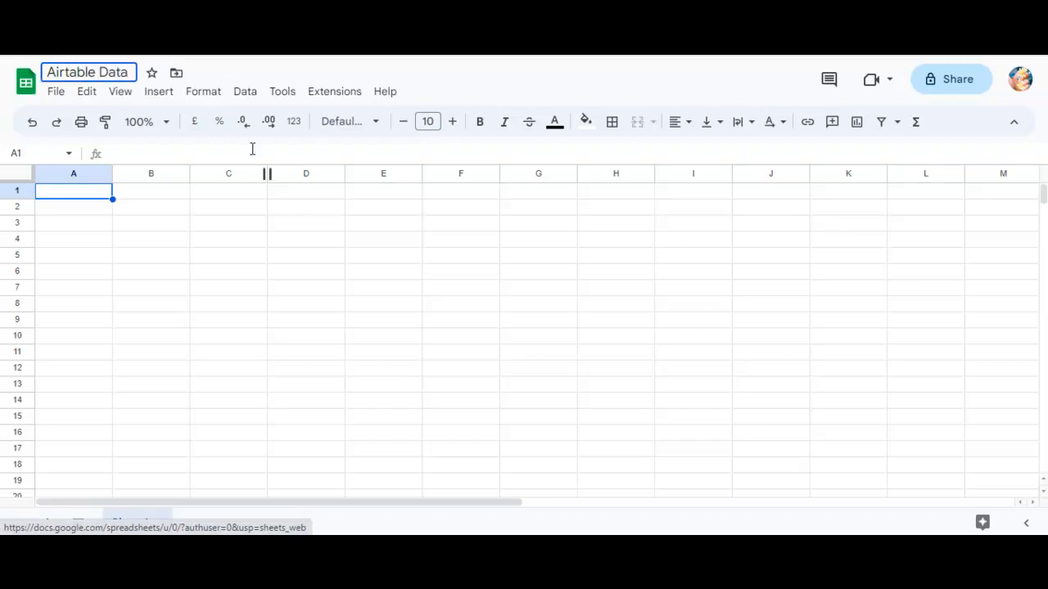
pyautogui.click(65, 198)
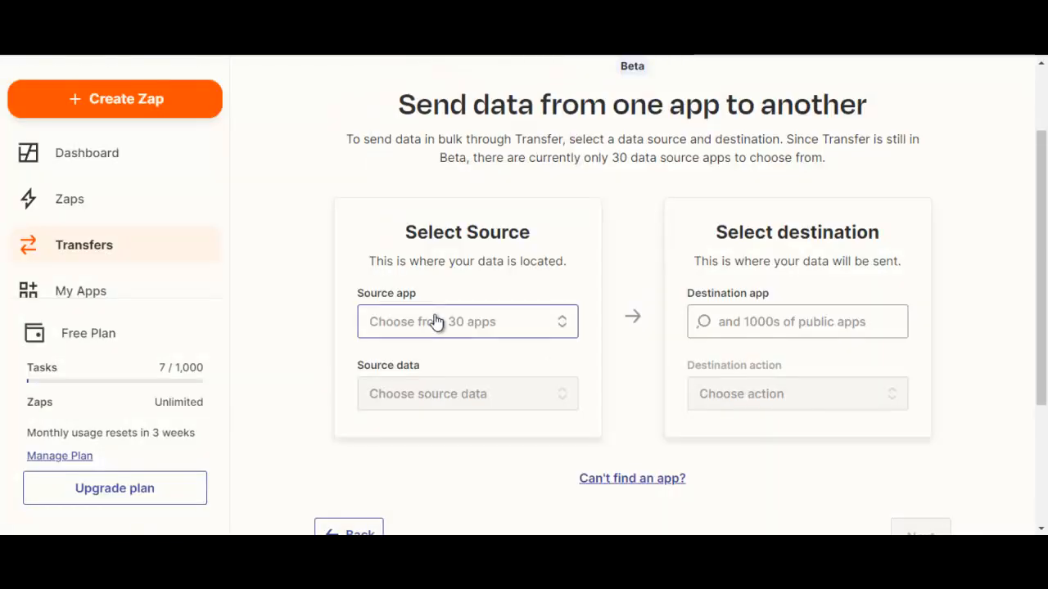
# Switch back to Zapier and set the transfer's source app to Airtable with Record as the source data
pyautogui.click(433, 326)
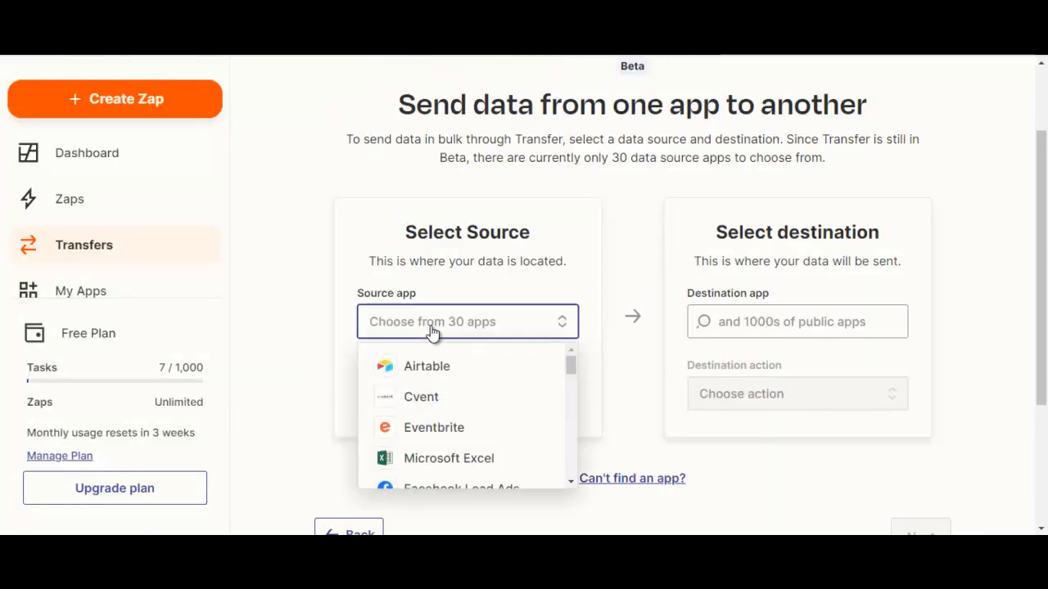
pyautogui.click(403, 368)
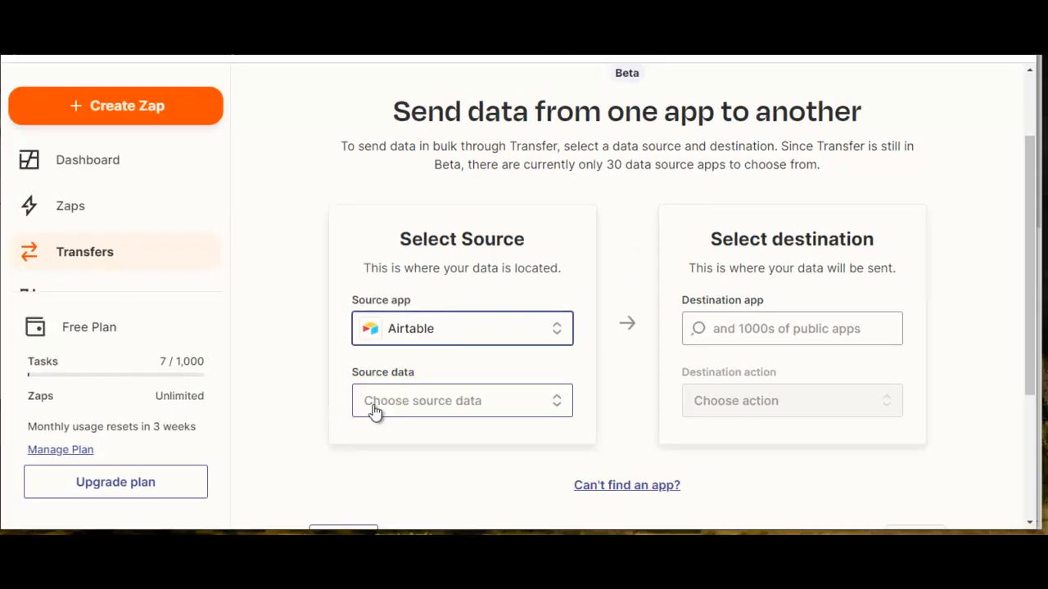
pyautogui.click(375, 409)
pyautogui.scroll(-1, 391, 301)
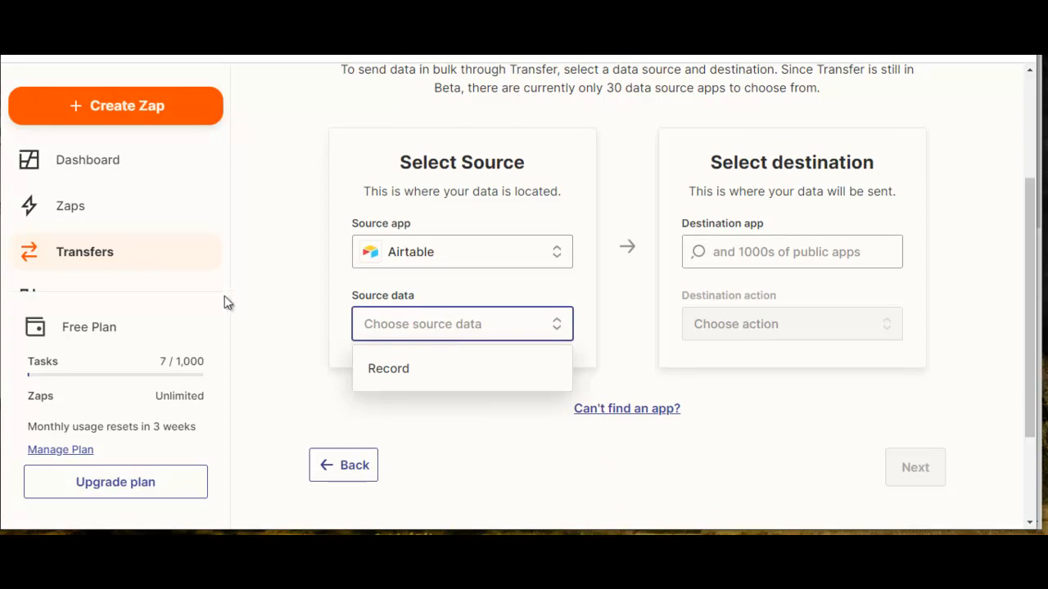
pyautogui.click(395, 370)
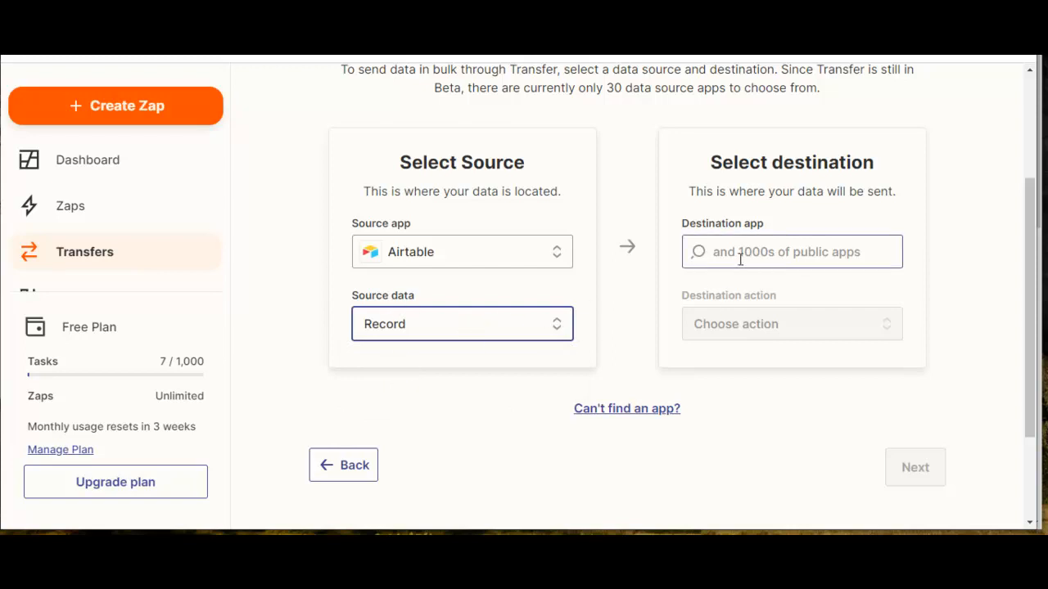
# Set the transfer's destination app to Google Sheets
pyautogui.scroll(-1, 887, 253)
pyautogui.scroll(2, 882, 251)
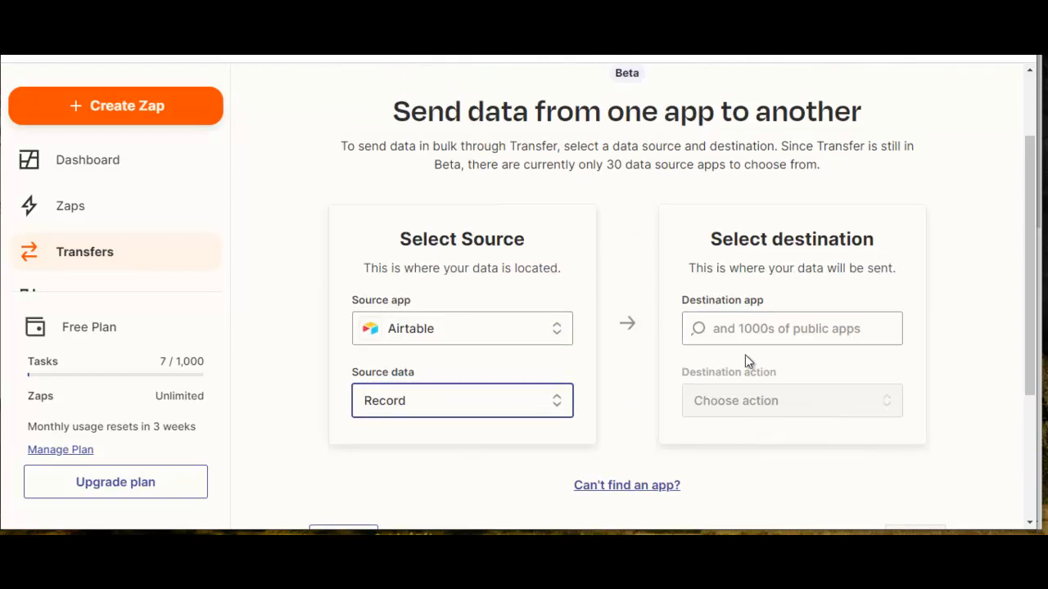
pyautogui.click(728, 326)
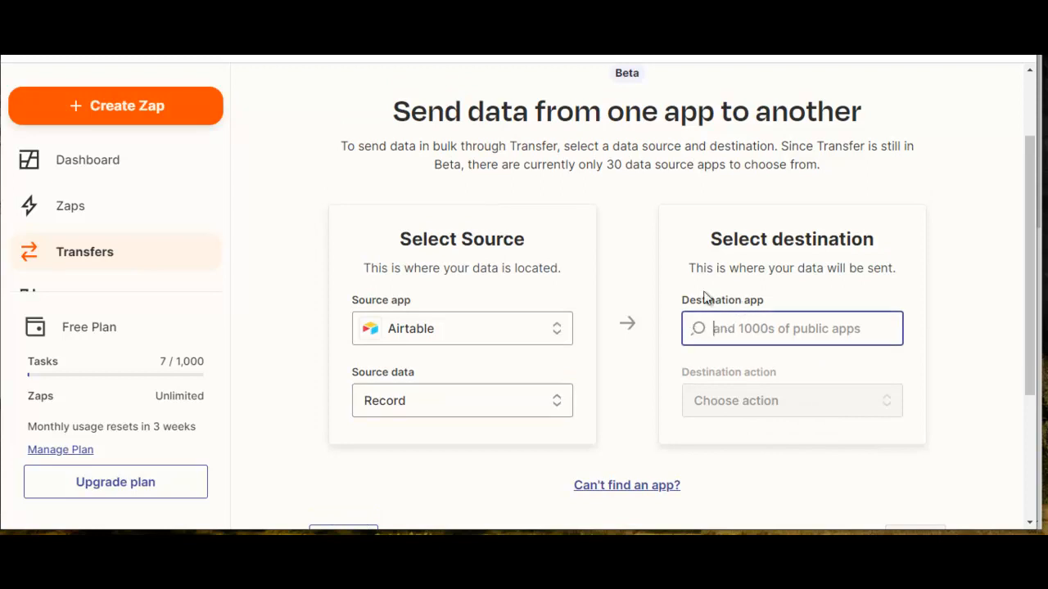
pyautogui.write('Go')
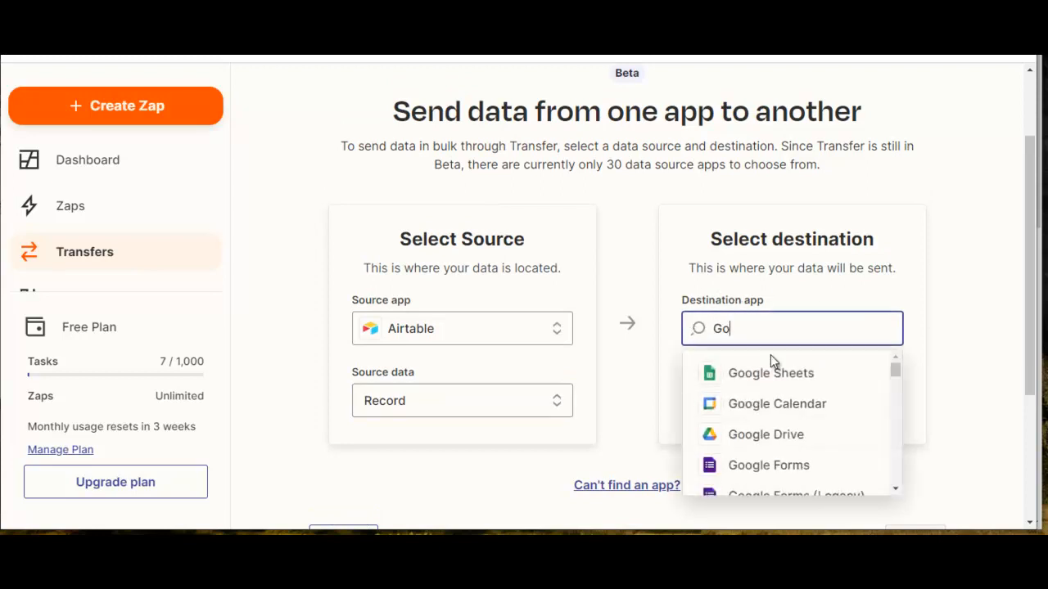
pyautogui.click(777, 375)
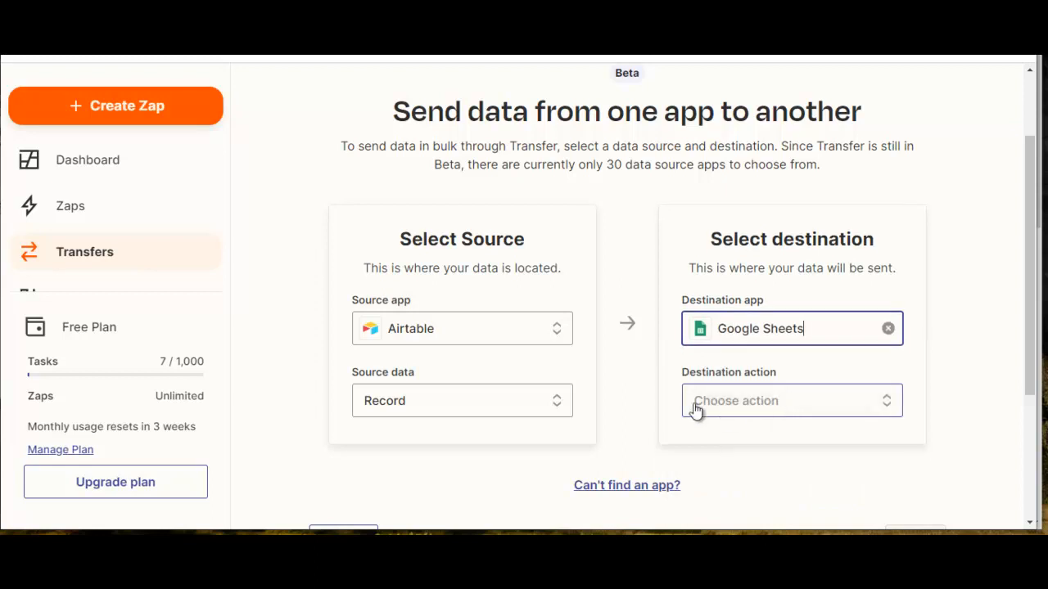
# Set the destination action to Create Spreadsheet Row and continue to the Airtable account connection
pyautogui.click(806, 405)
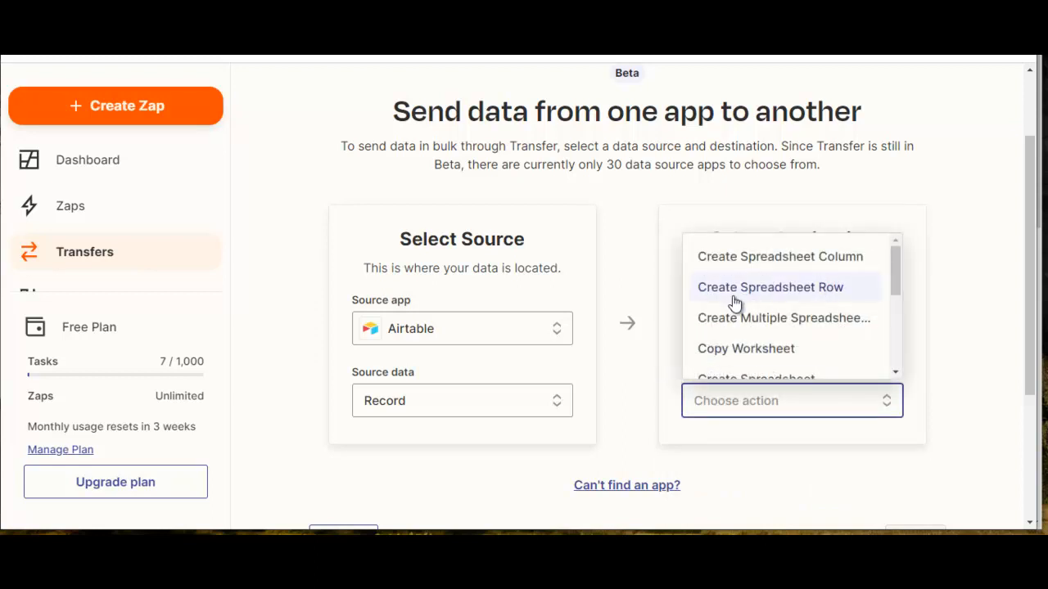
pyautogui.scroll(-1, 737, 313)
pyautogui.click(353, 488)
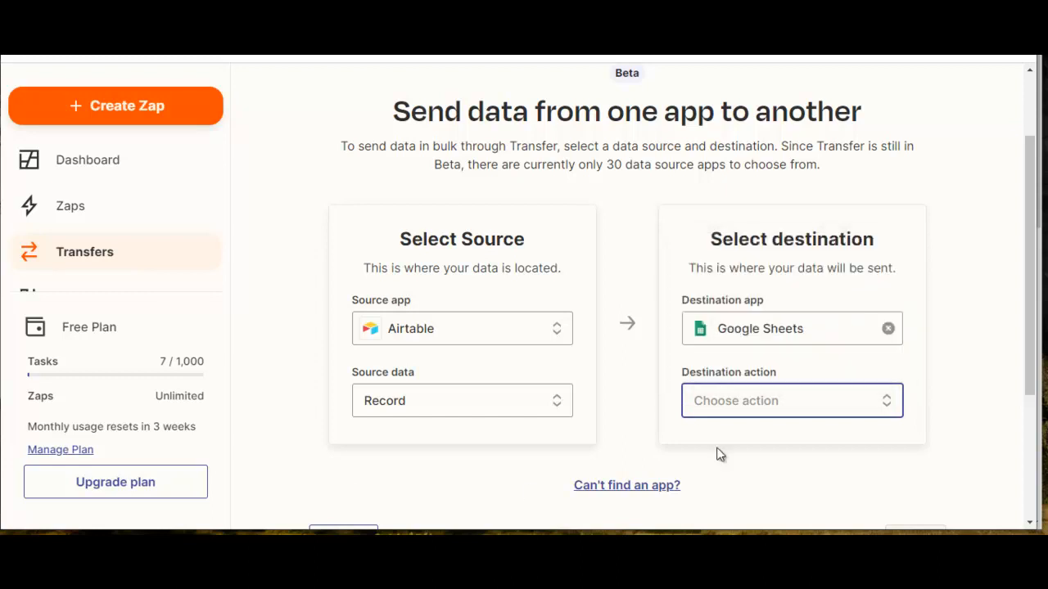
pyautogui.click(786, 414)
pyautogui.scroll(5, 753, 321)
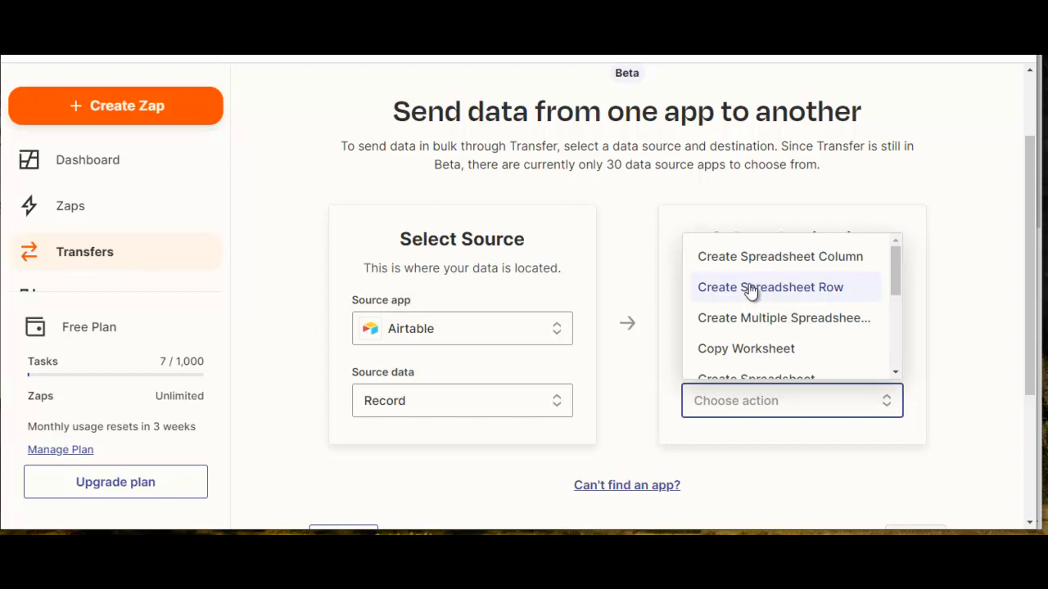
pyautogui.click(750, 288)
pyautogui.scroll(-3, 595, 405)
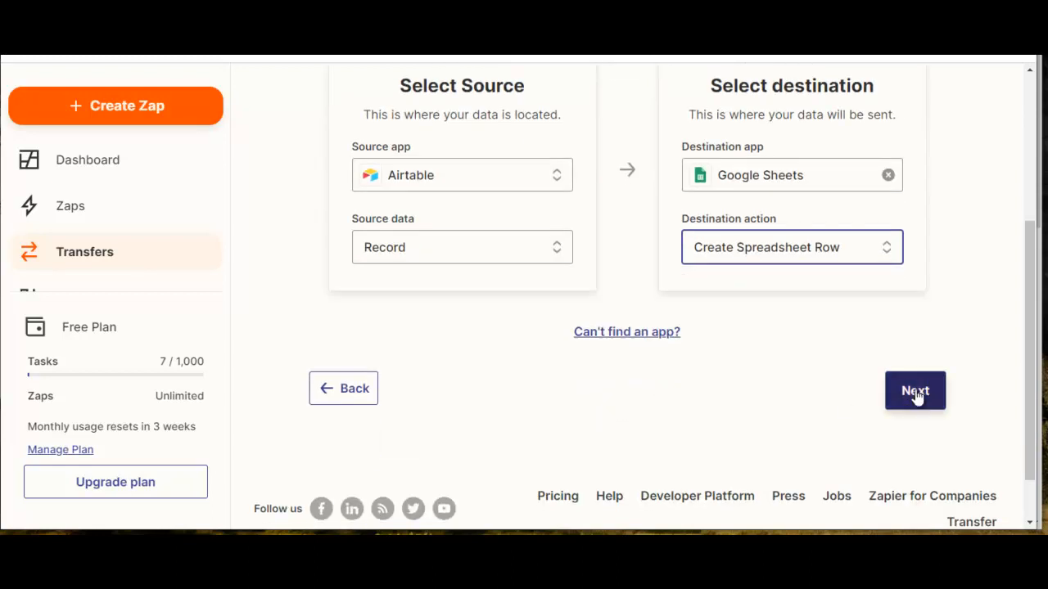
pyautogui.click(916, 392)
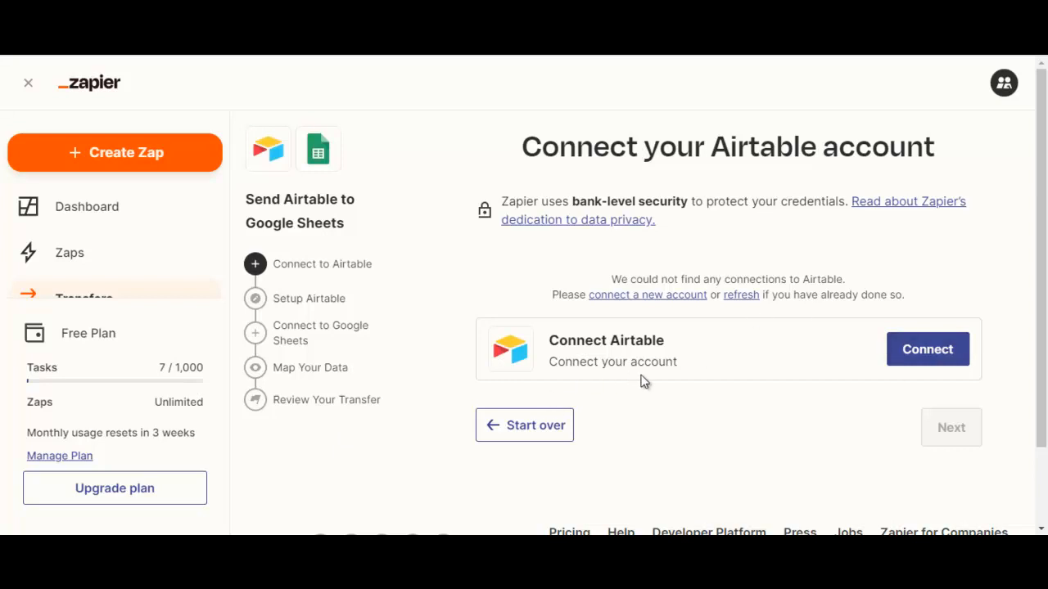
# Connect the Airtable account through the API key option in its developer settings and continue to the data source setup
pyautogui.click(896, 365)
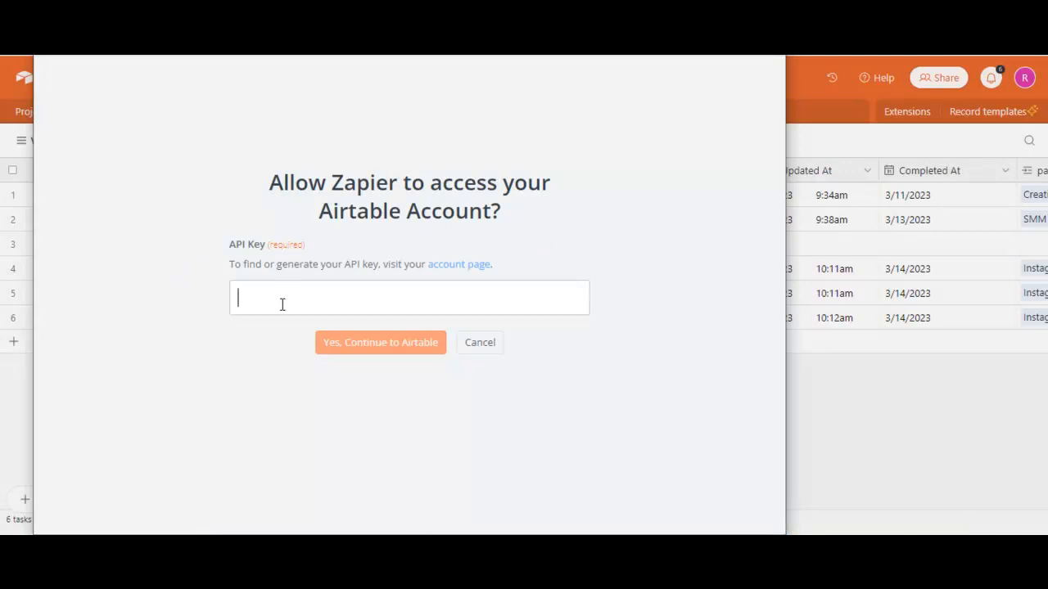
pyautogui.click(464, 273)
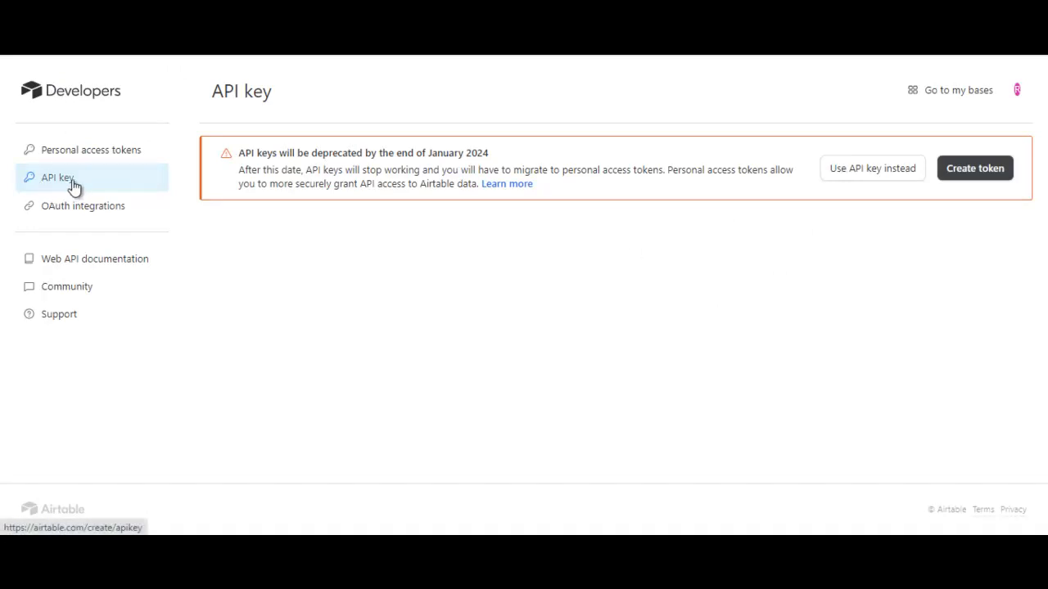
pyautogui.click(868, 173)
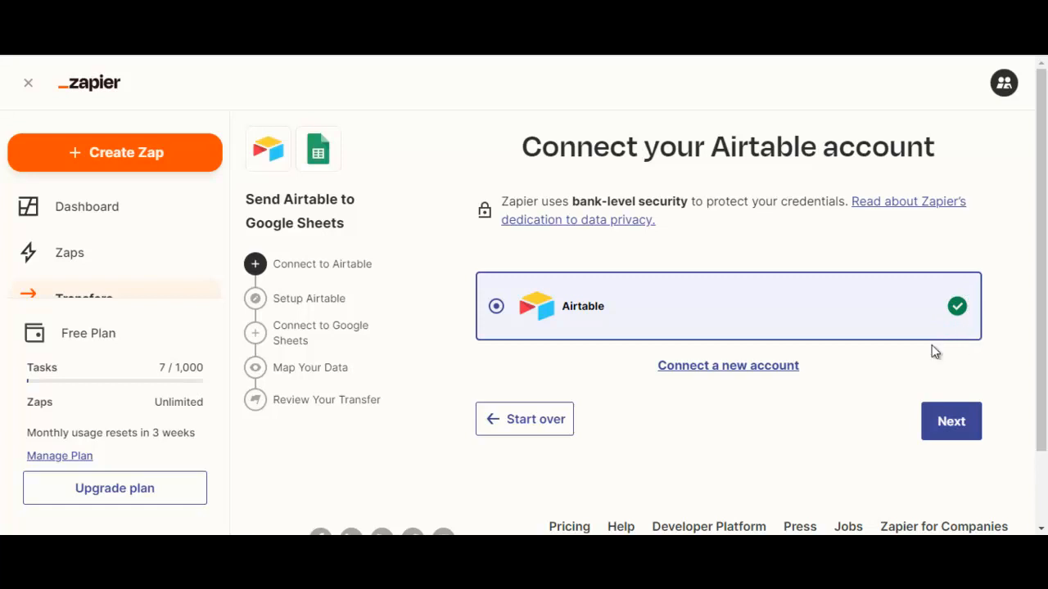
pyautogui.click(957, 428)
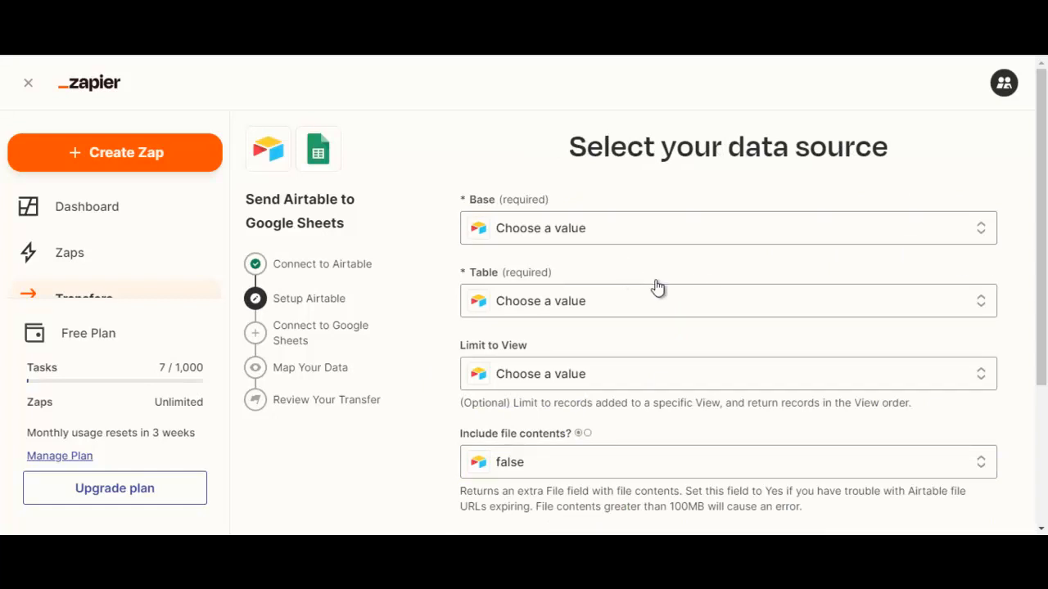
# Switch to Airtable, open the Event Planning base and look through the records in its Schedule table
pyautogui.click(546, 239)
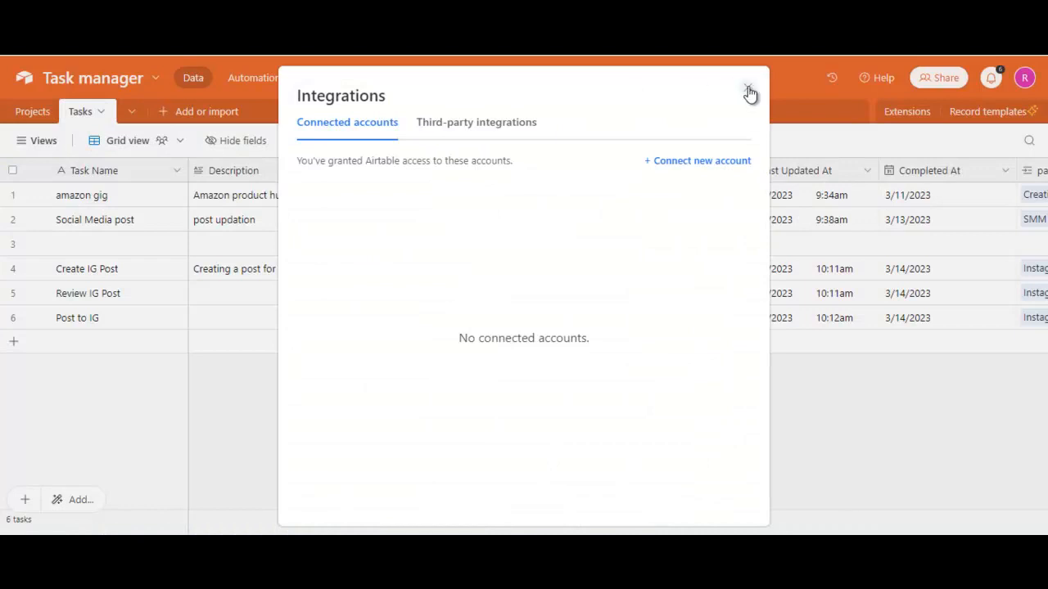
pyautogui.click(747, 89)
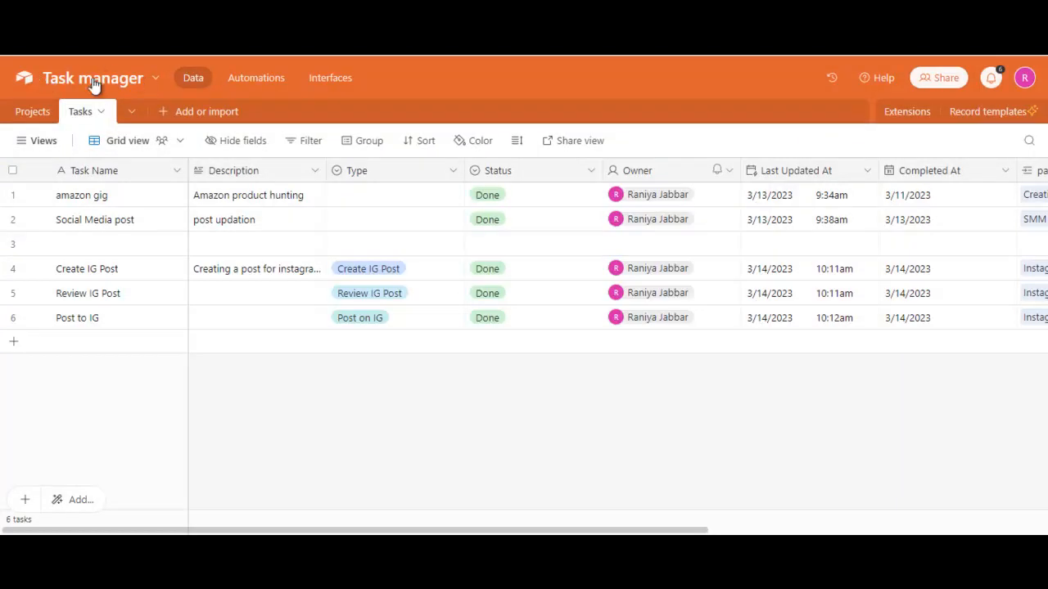
pyautogui.click(155, 79)
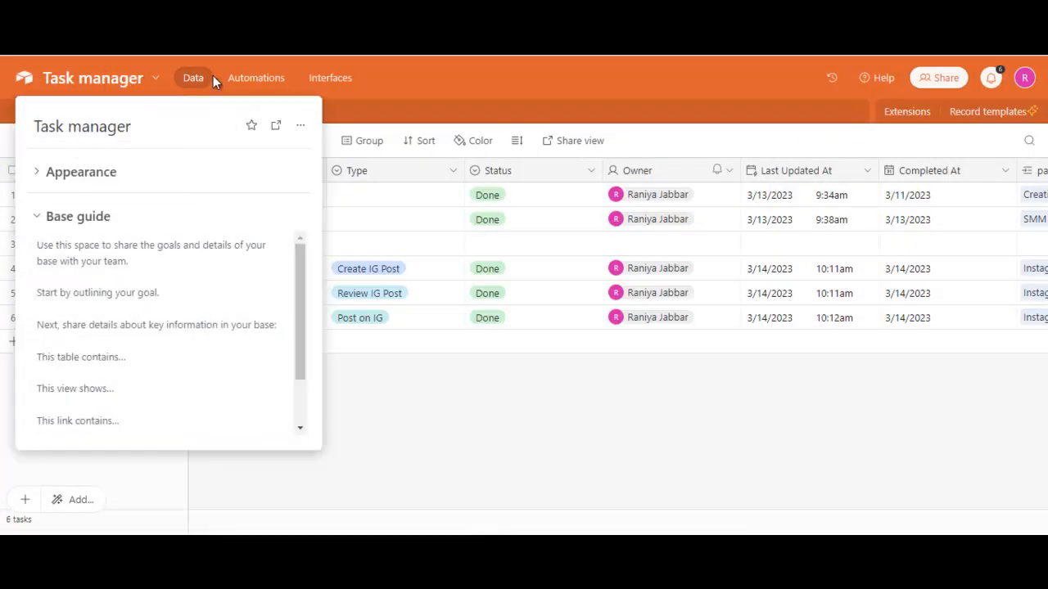
pyautogui.click(24, 78)
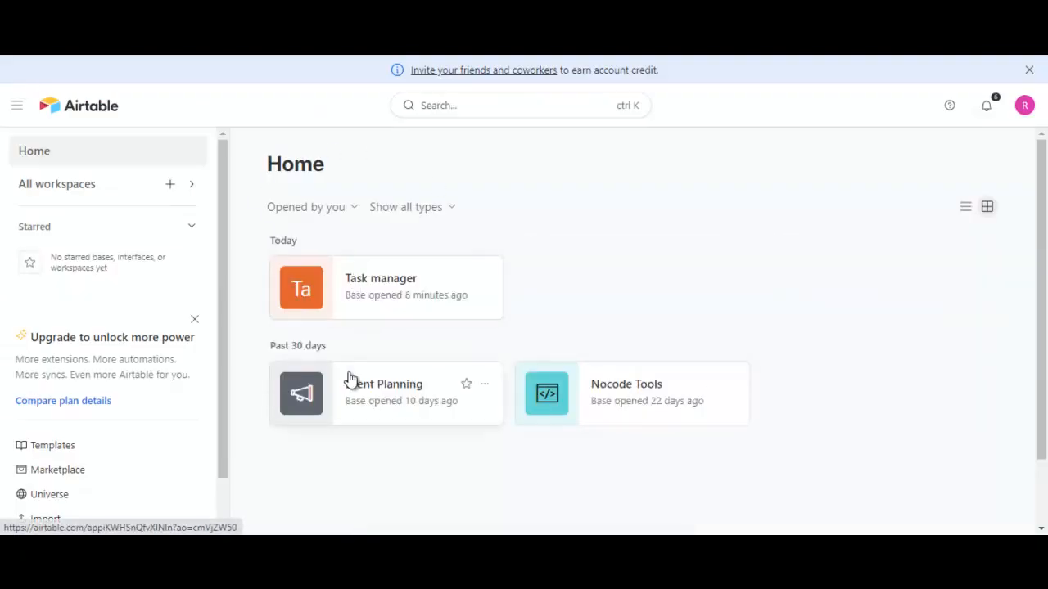
pyautogui.click(374, 414)
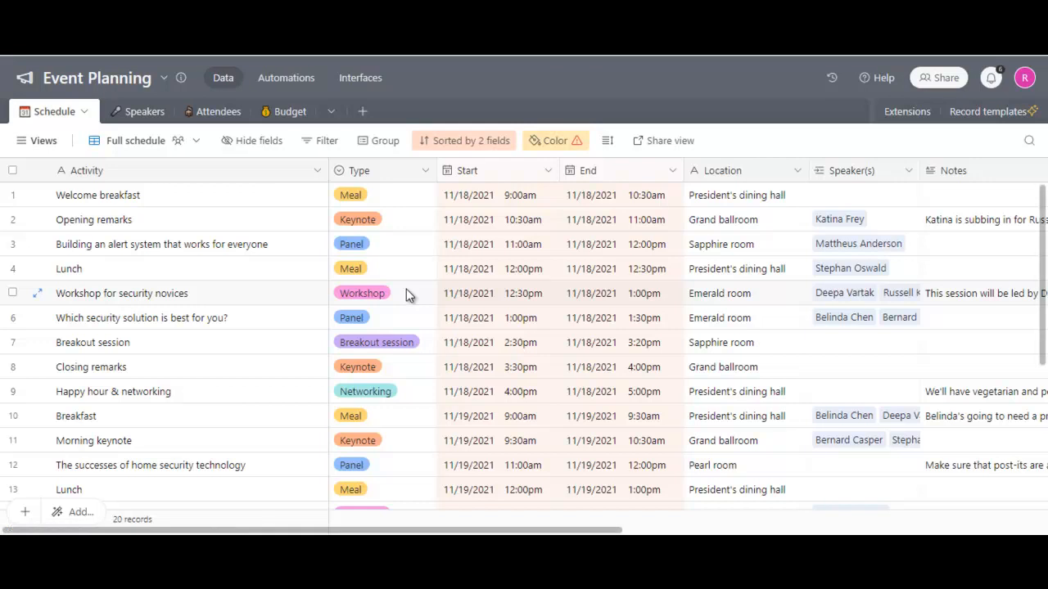
pyautogui.scroll(-5, 89, 303)
pyautogui.scroll(5, 79, 345)
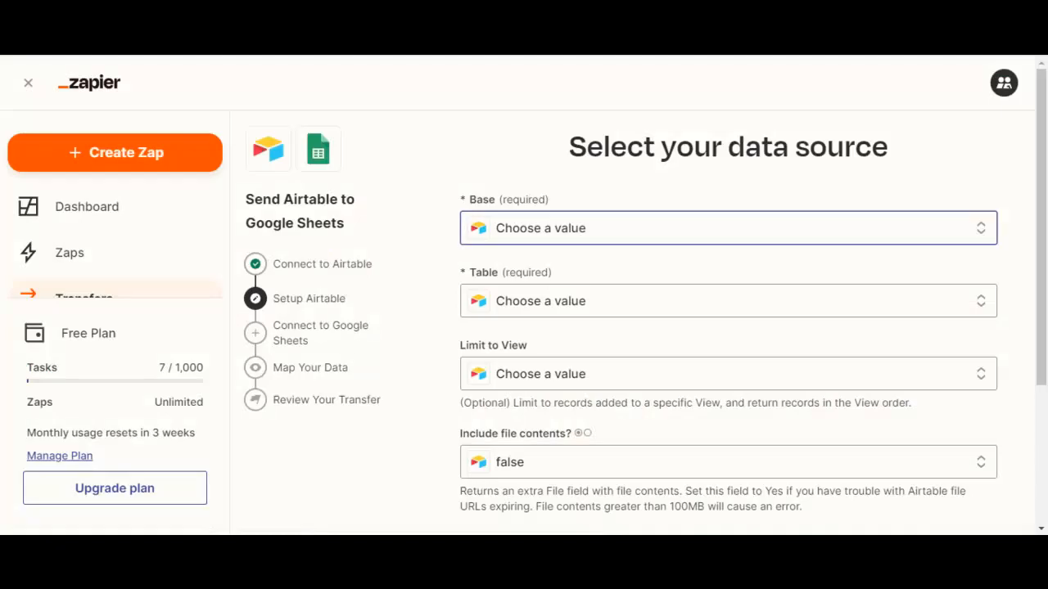
# Switch back to Zapier and set the data source to the Event Planning base and its Schedule table
pyautogui.click(531, 245)
pyautogui.click(520, 328)
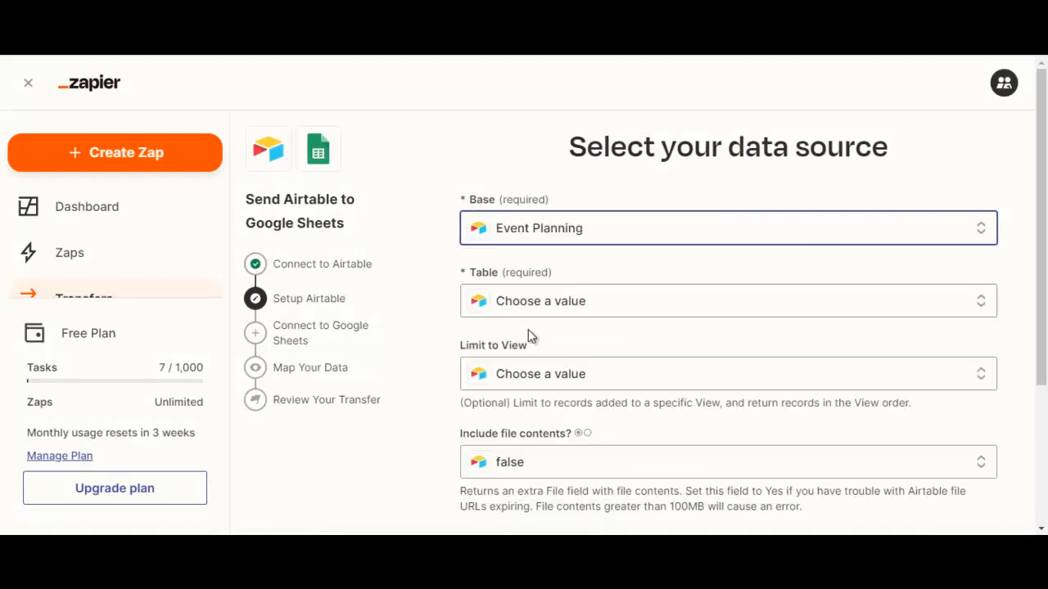
pyautogui.click(551, 318)
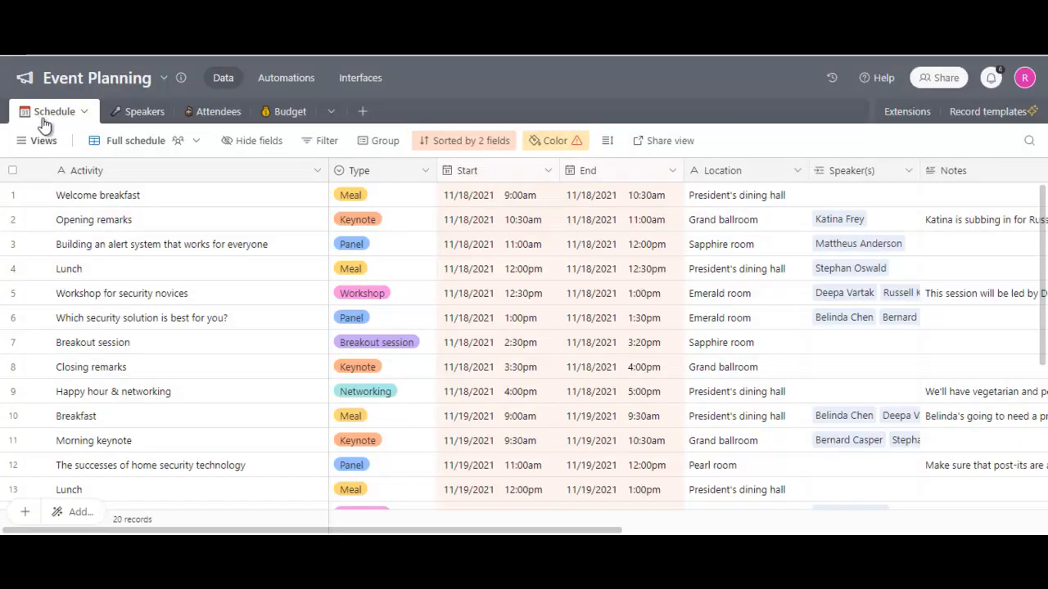
pyautogui.scroll(-2, 58, 341)
pyautogui.scroll(1, 59, 344)
pyautogui.scroll(1, 58, 342)
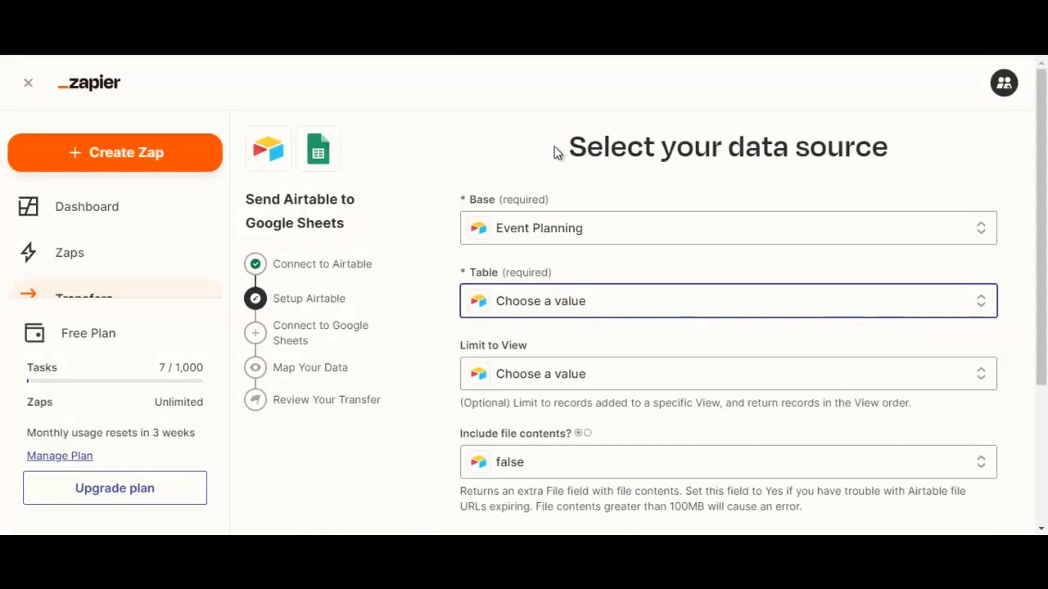
pyautogui.scroll(-2, 516, 155)
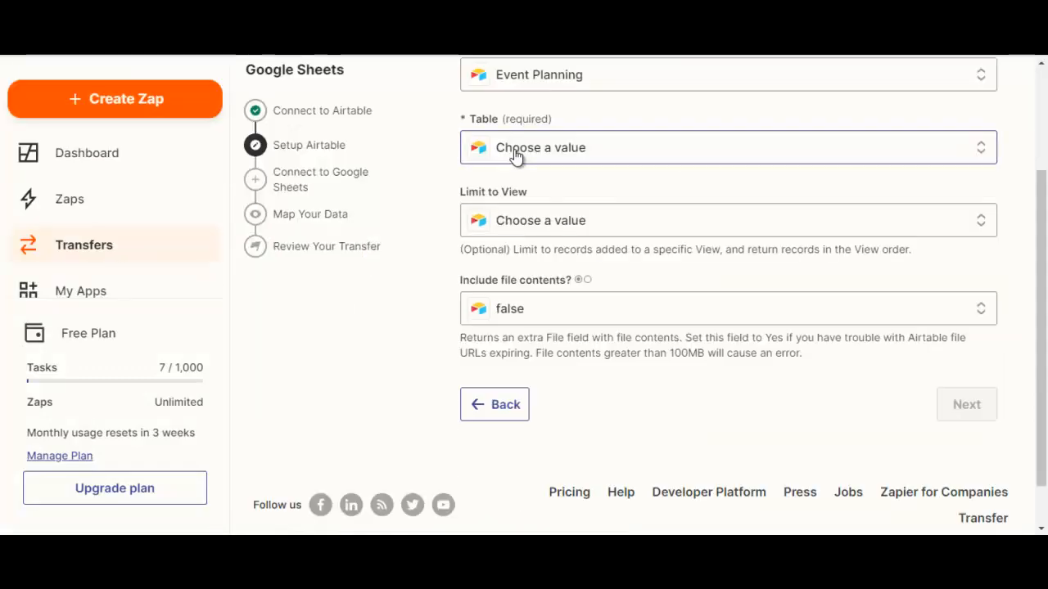
pyautogui.click(515, 155)
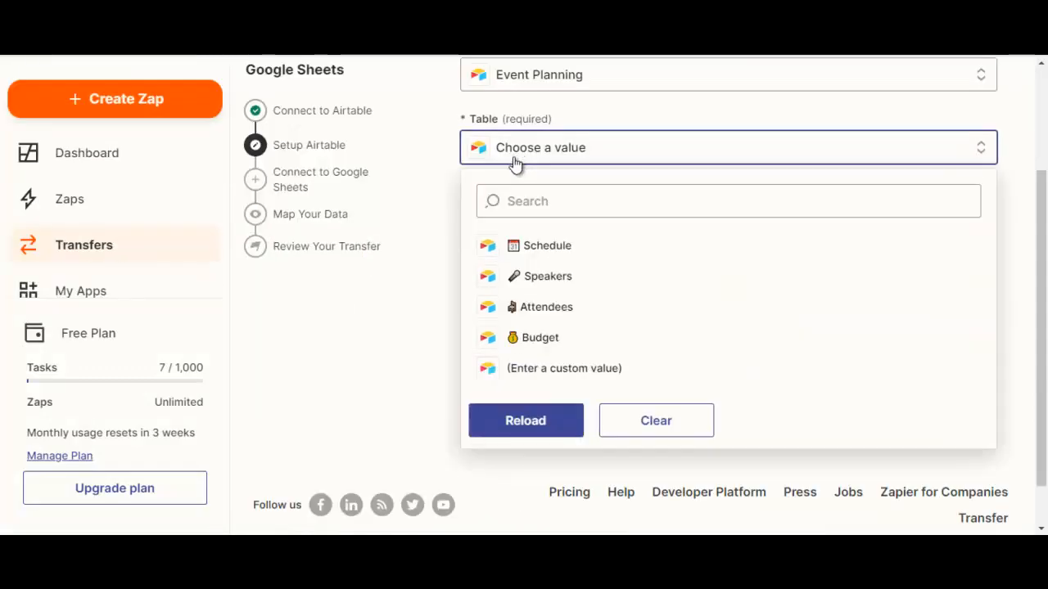
pyautogui.click(532, 249)
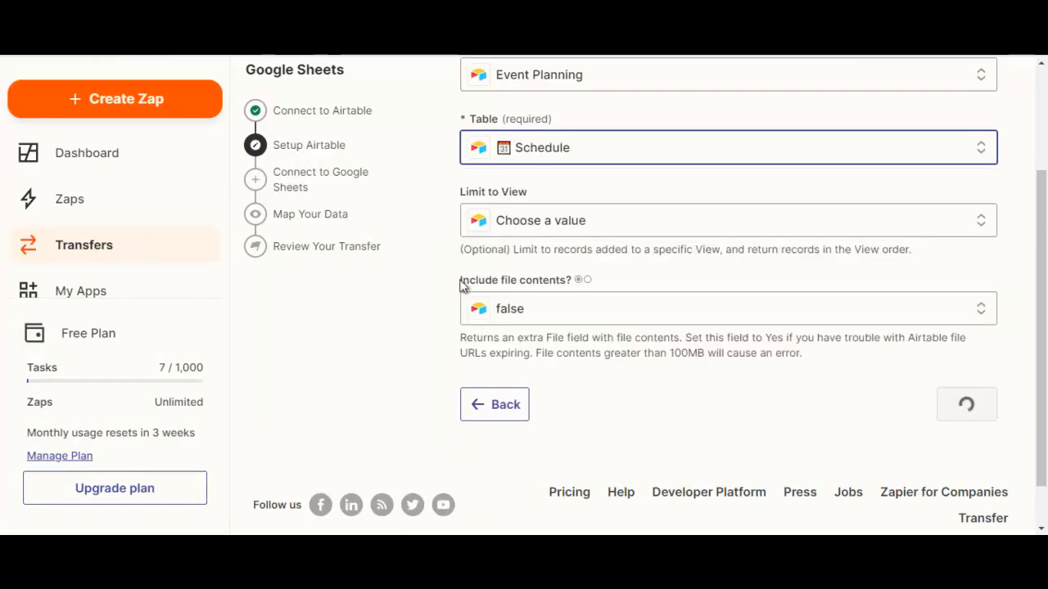
# Limit the source to the Full schedule view, set Include file contents to True and continue to the Google Sheets connection
pyautogui.click(556, 218)
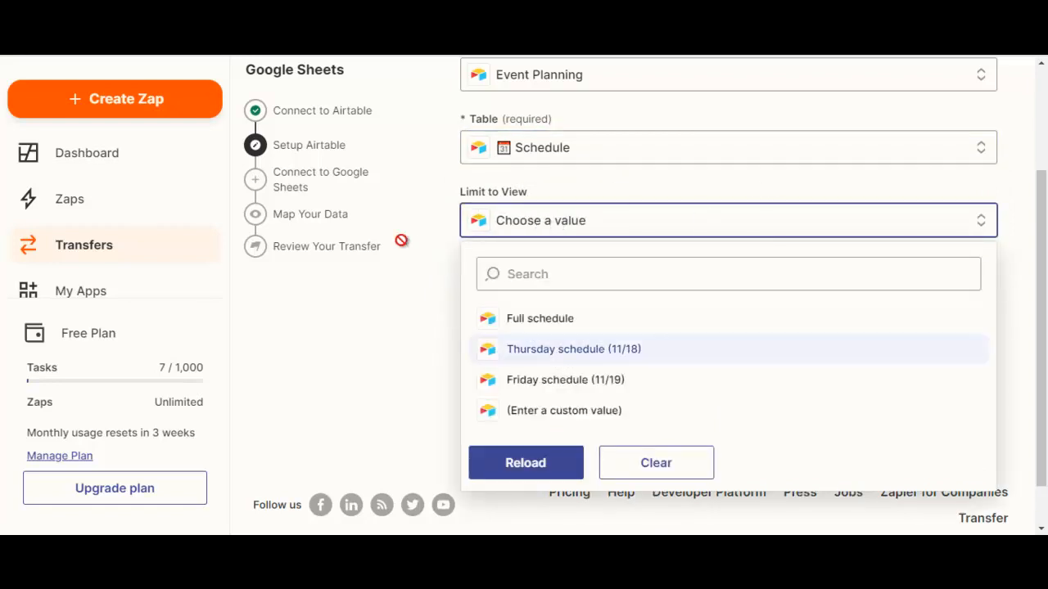
pyautogui.click(549, 318)
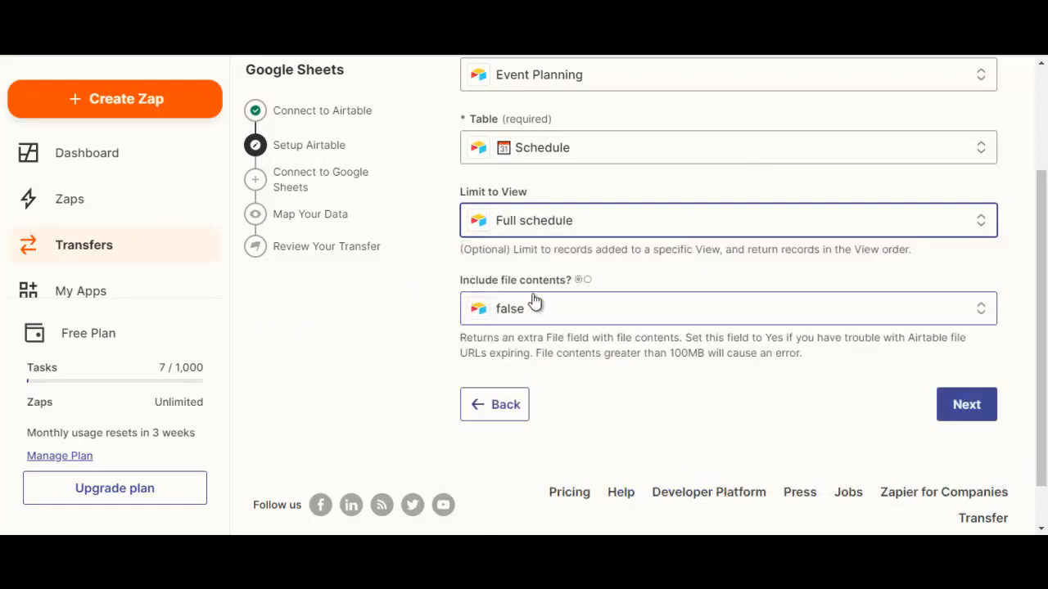
pyautogui.click(574, 309)
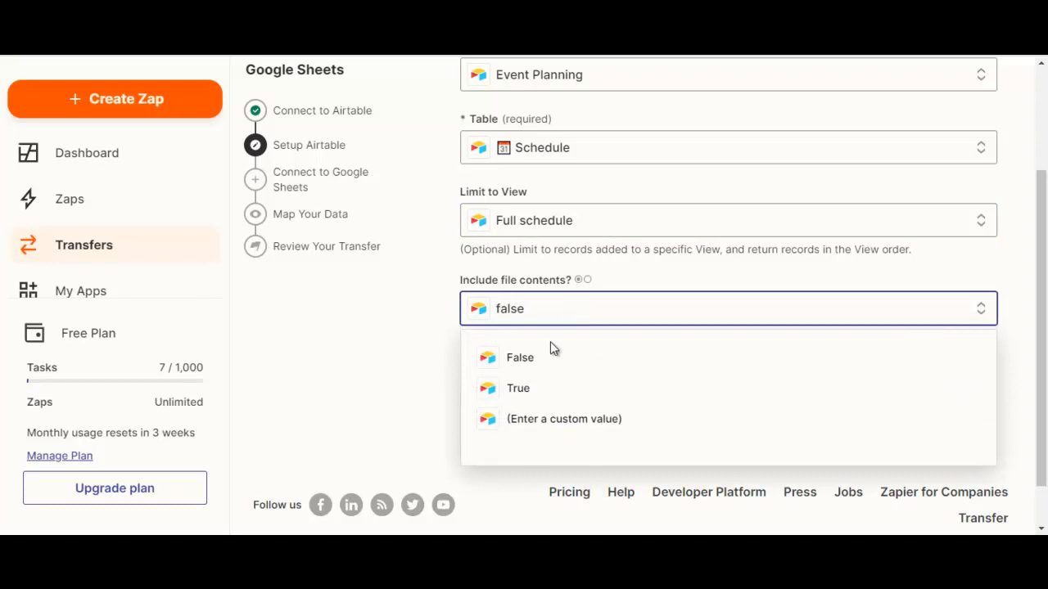
pyautogui.click(524, 389)
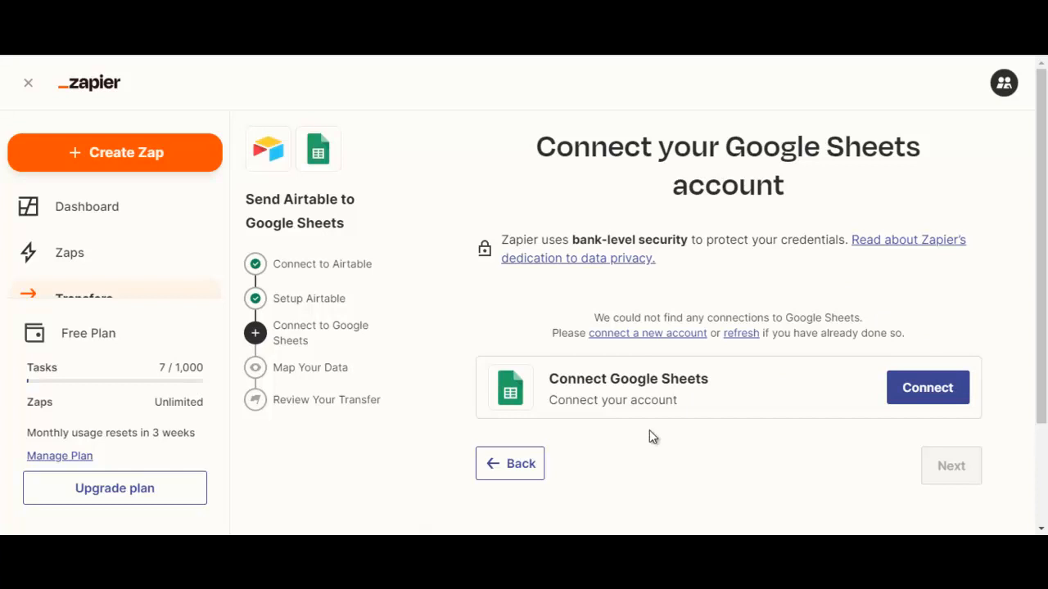
# Connect the Google Sheets account by granting Zapier access to the existing Google account, and continue to data mapping
pyautogui.click(894, 394)
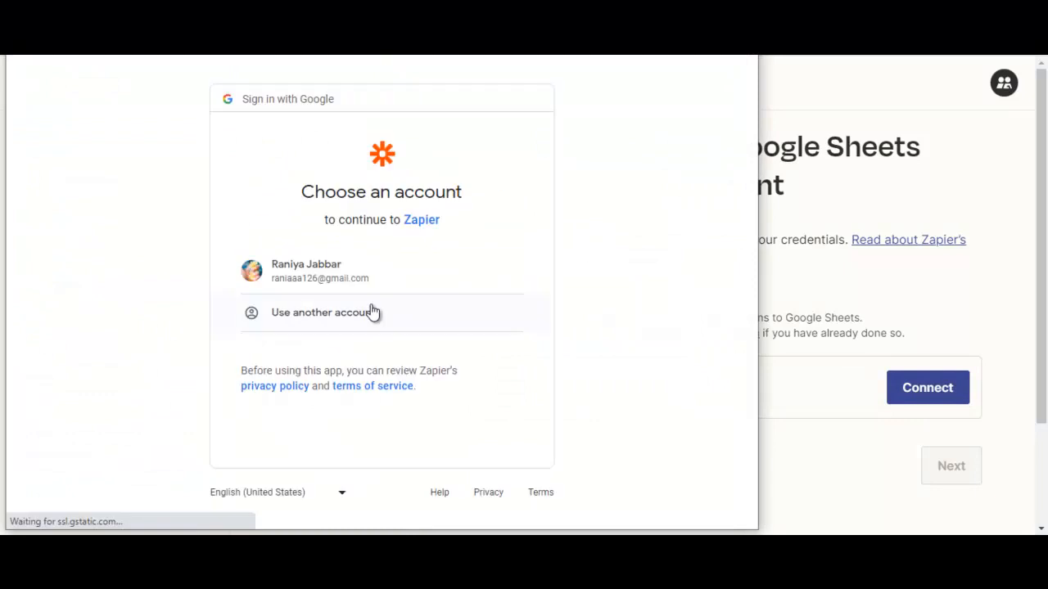
pyautogui.click(333, 274)
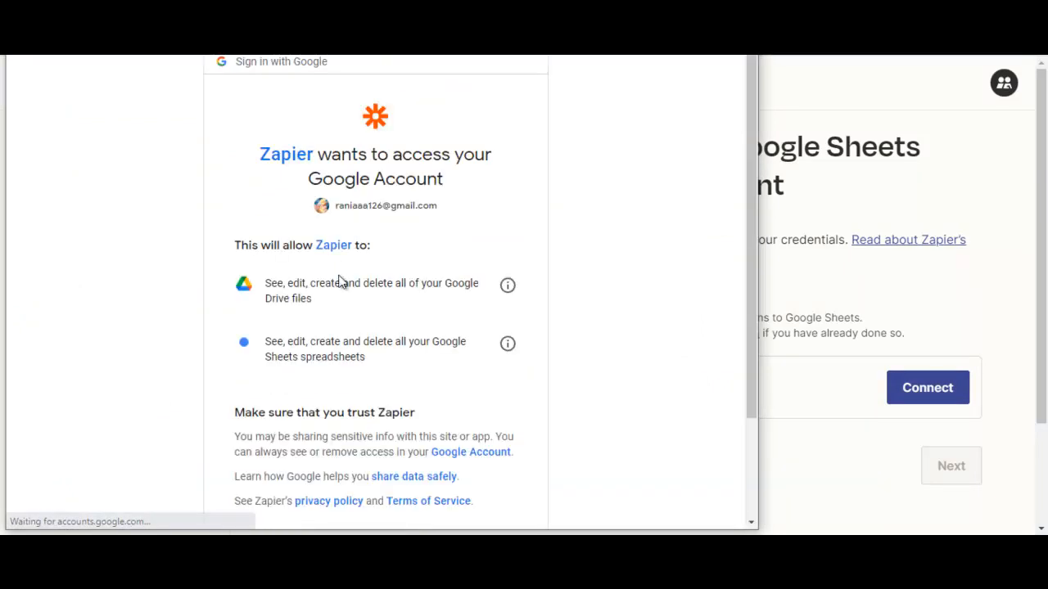
pyautogui.scroll(-3, 332, 275)
pyautogui.click(441, 419)
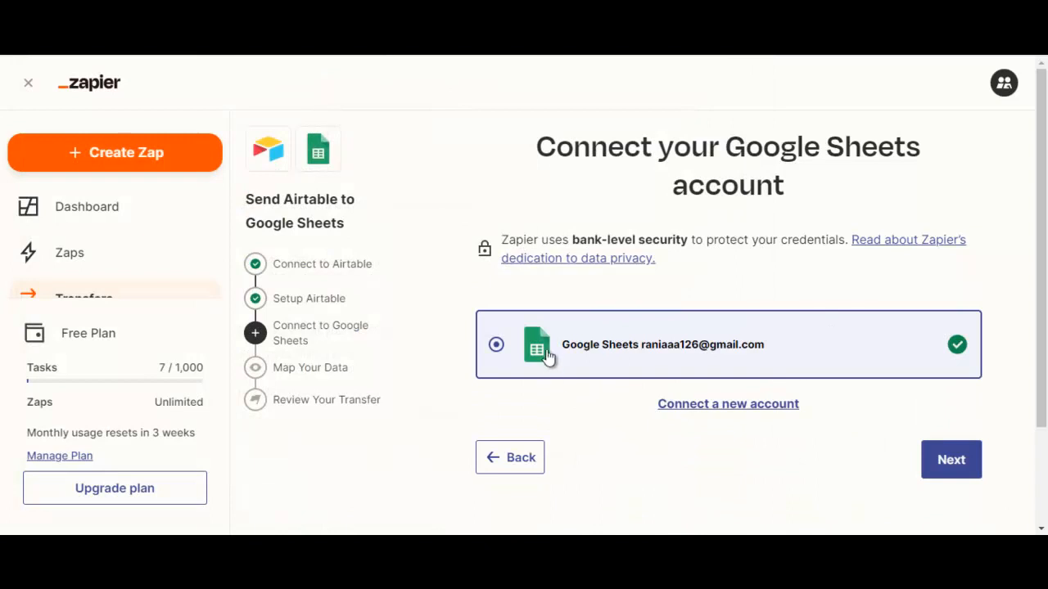
pyautogui.click(951, 461)
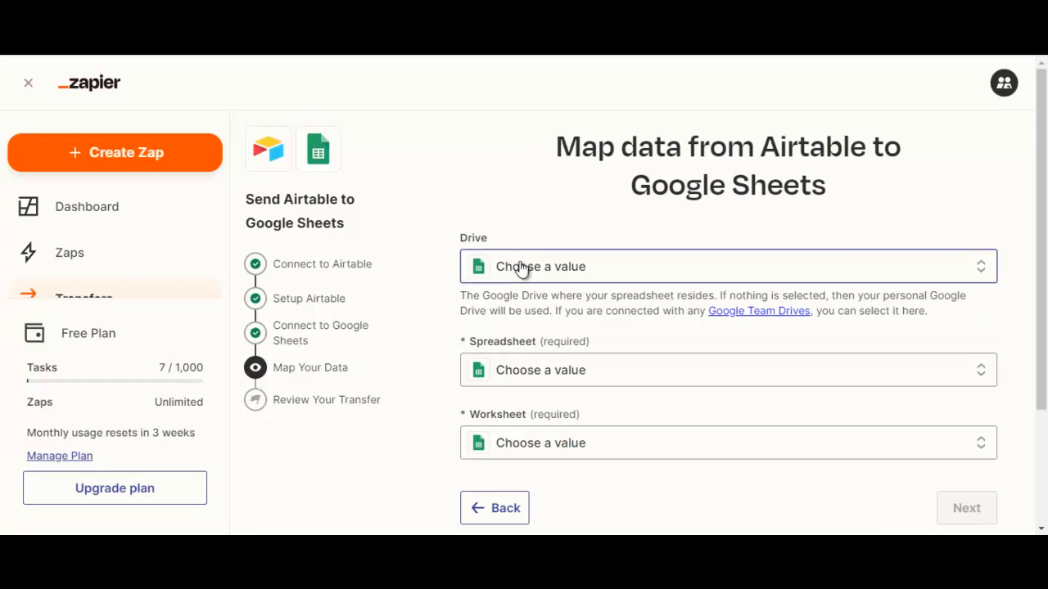
# Set the destination to Sheet1 of the Airtable Data spreadsheet in My Google Drive
pyautogui.click(521, 270)
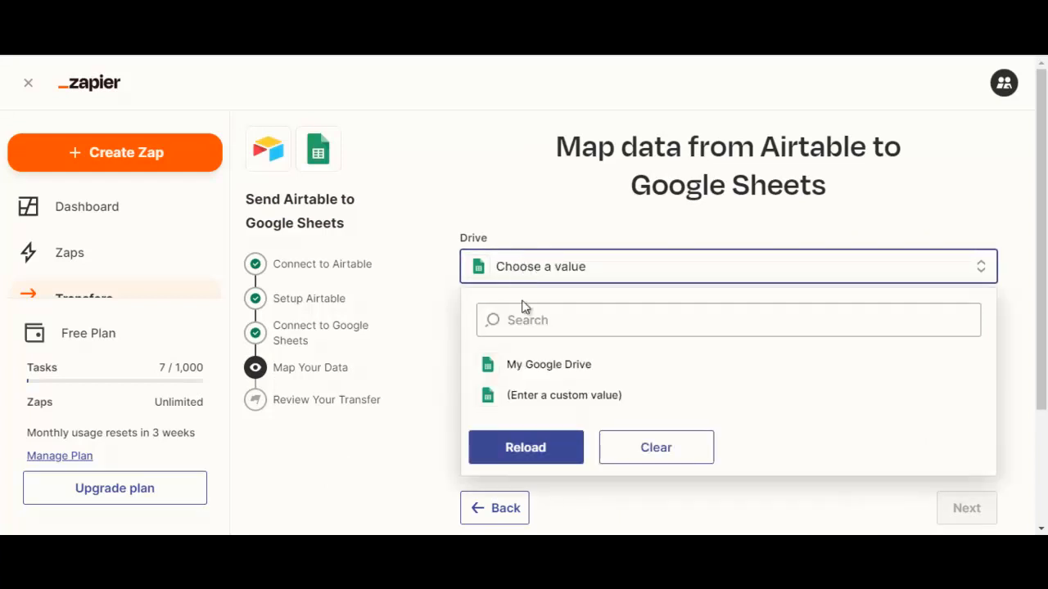
pyautogui.click(533, 365)
pyautogui.click(517, 372)
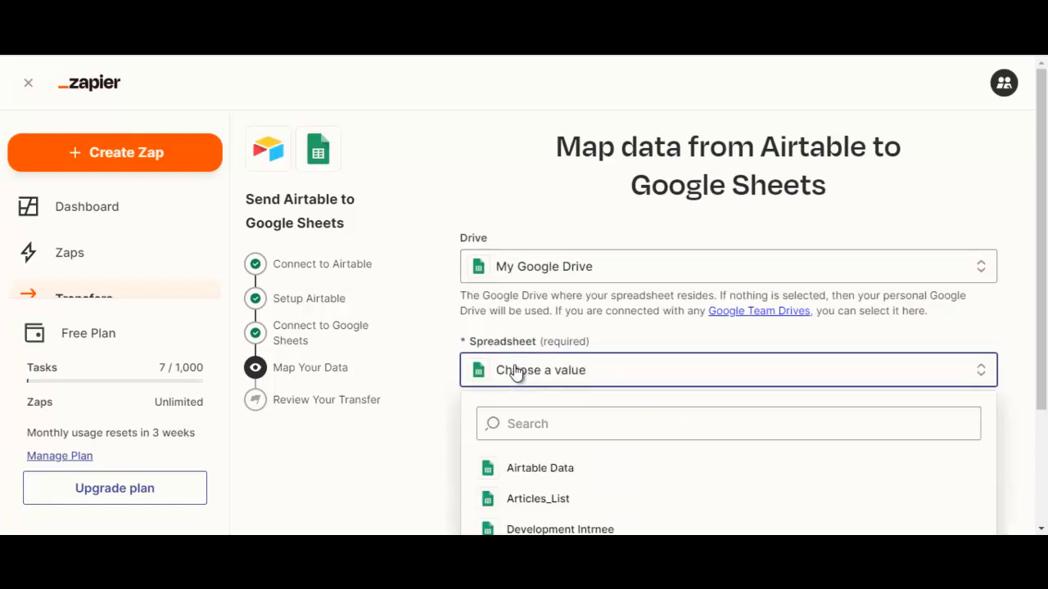
pyautogui.scroll(-2, 516, 367)
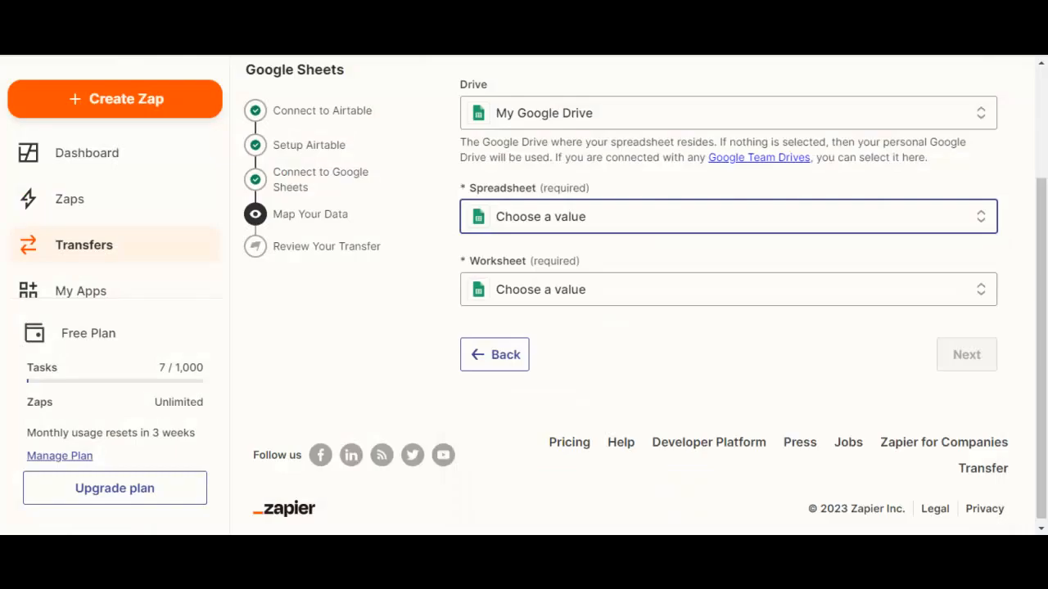
pyautogui.click(597, 223)
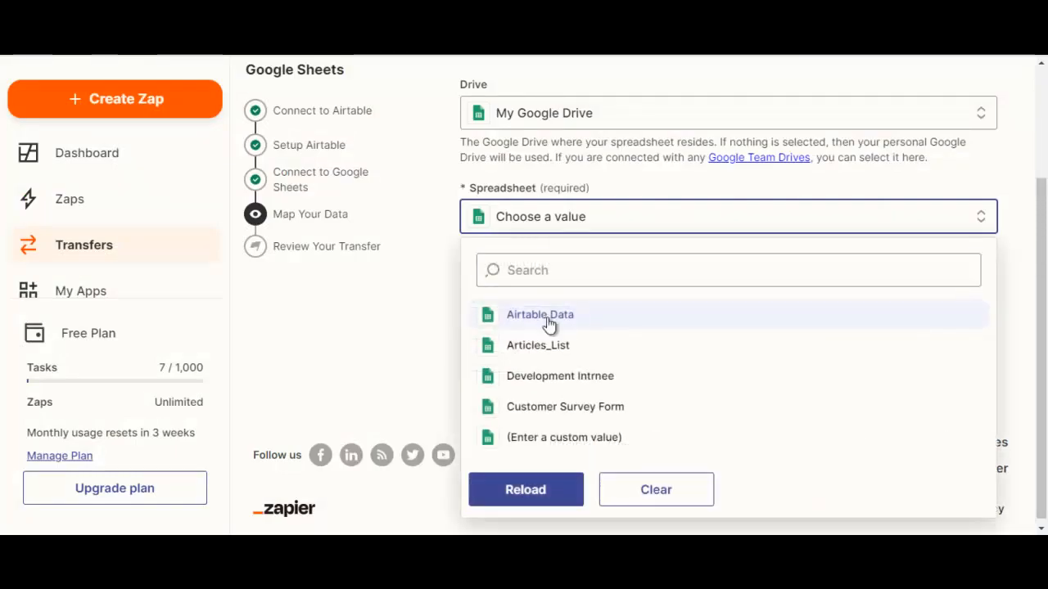
pyautogui.click(543, 325)
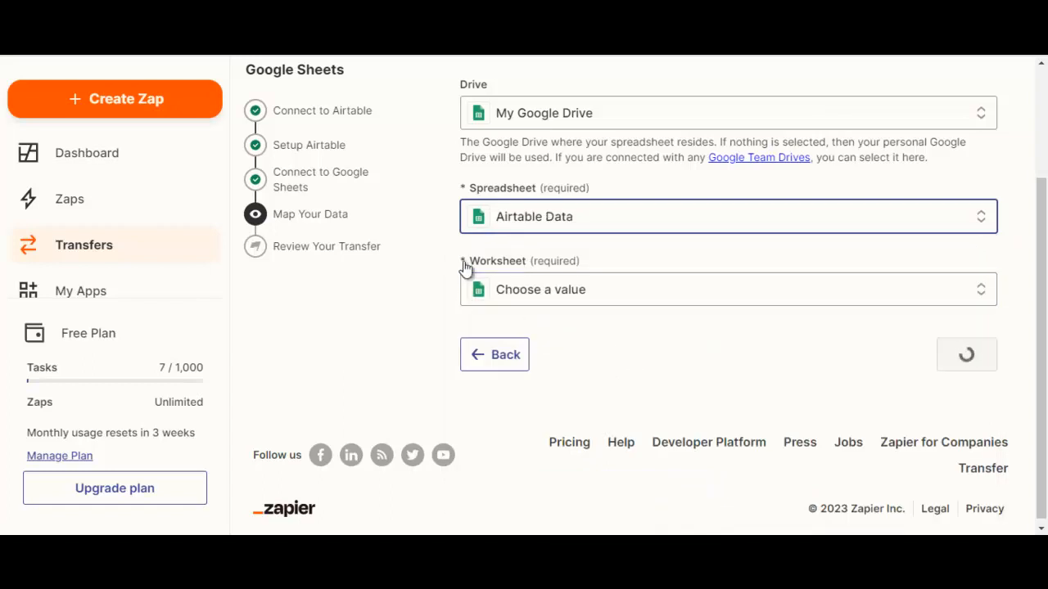
pyautogui.click(603, 297)
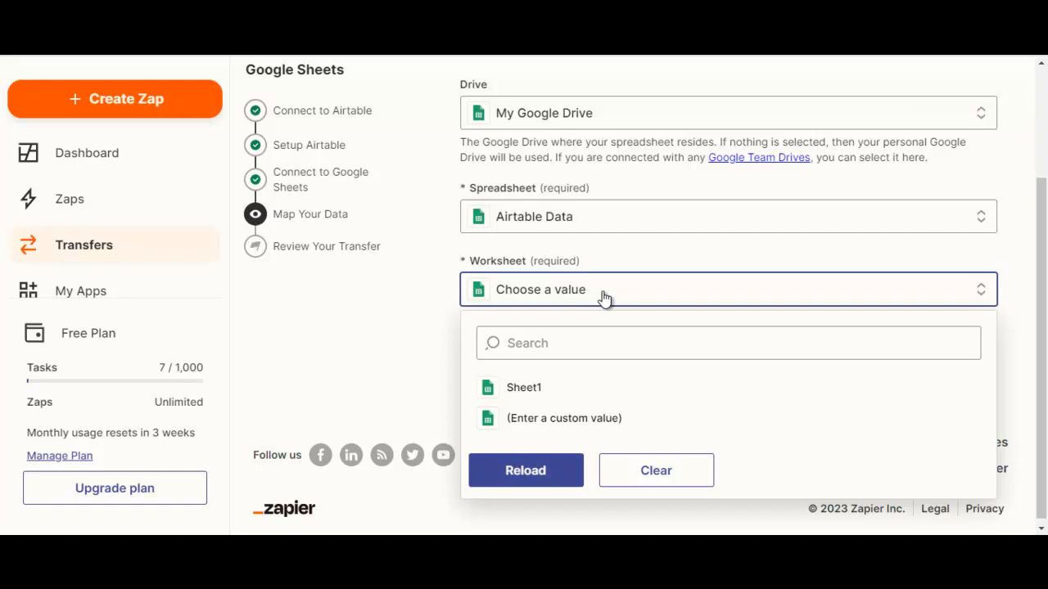
pyautogui.click(508, 388)
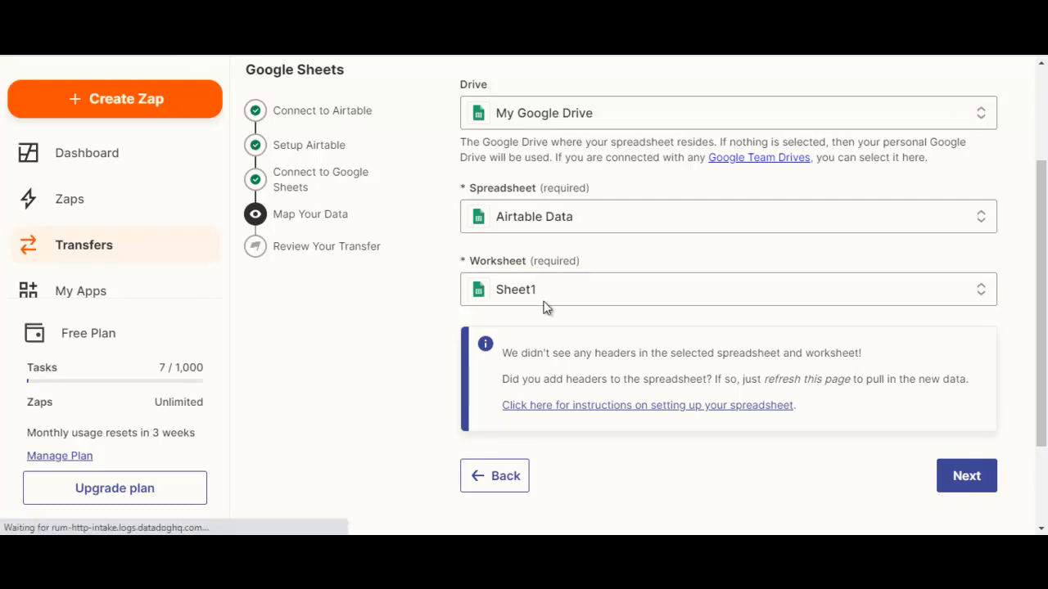
# Refresh the page to load the worksheet's headers and map the Activity column to Airtable's Activity field
pyautogui.press('F5')
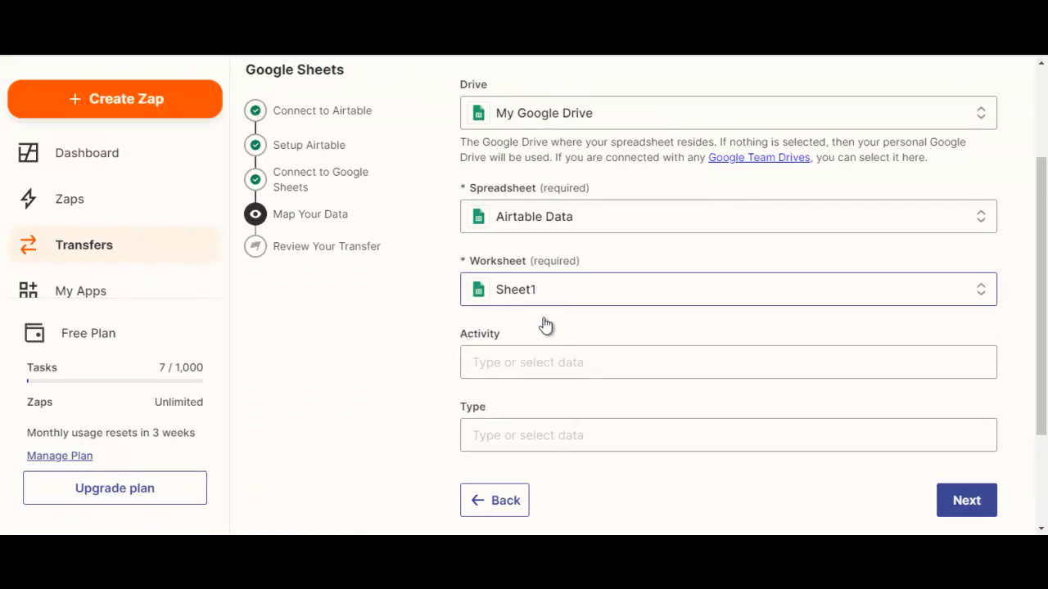
pyautogui.click(510, 368)
pyautogui.scroll(-3, 510, 368)
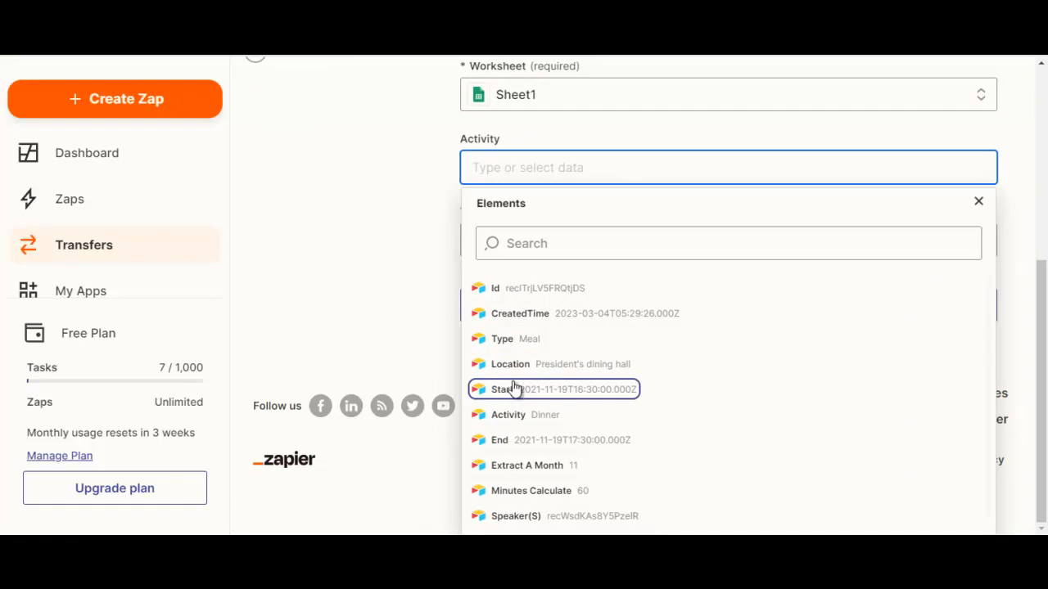
pyautogui.scroll(-1, 510, 393)
pyautogui.click(505, 401)
pyautogui.scroll(-1, 547, 196)
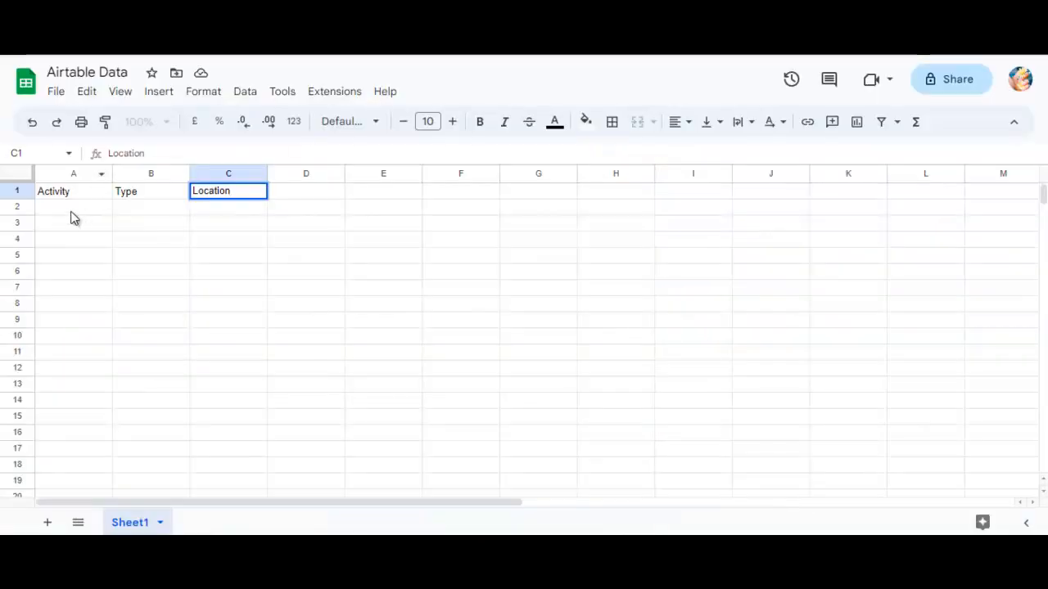
# Switch to the Airtable Data spreadsheet, commit the Location header in C1 and check the Activity and Type columns
pyautogui.click(115, 210)
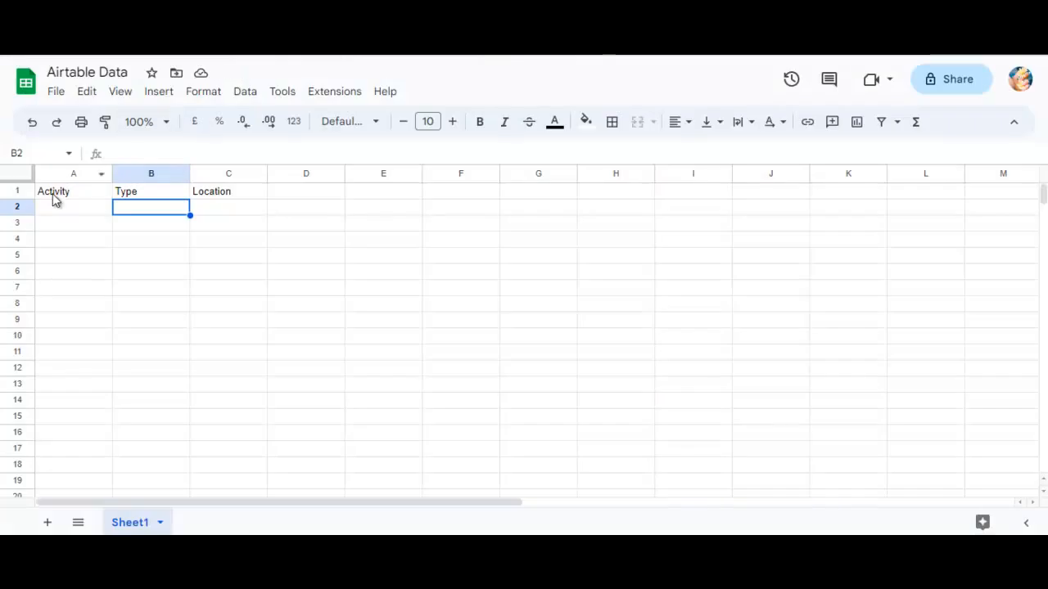
pyautogui.click(59, 192)
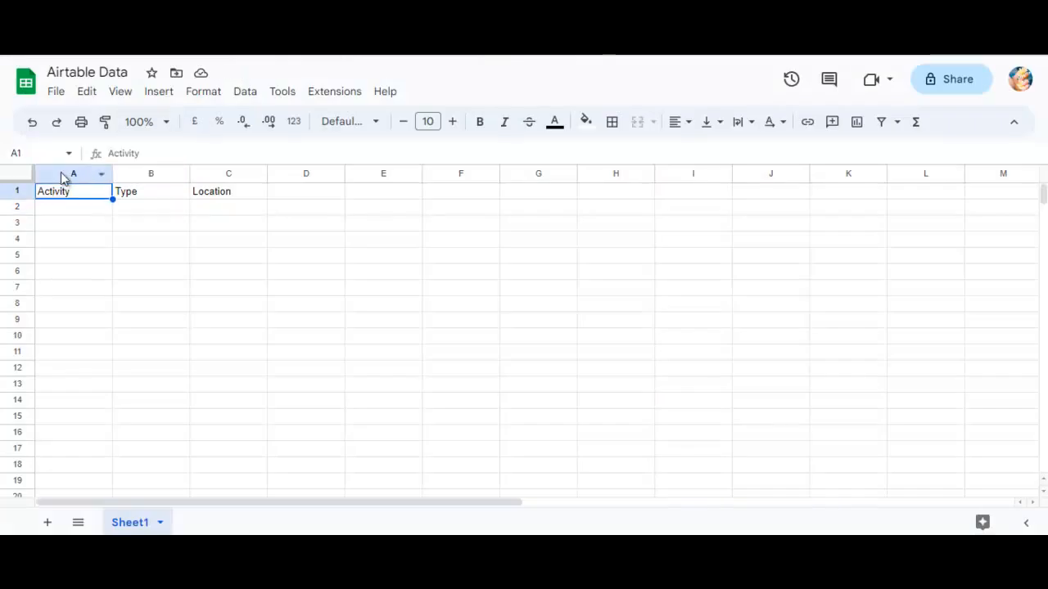
pyautogui.click(61, 174)
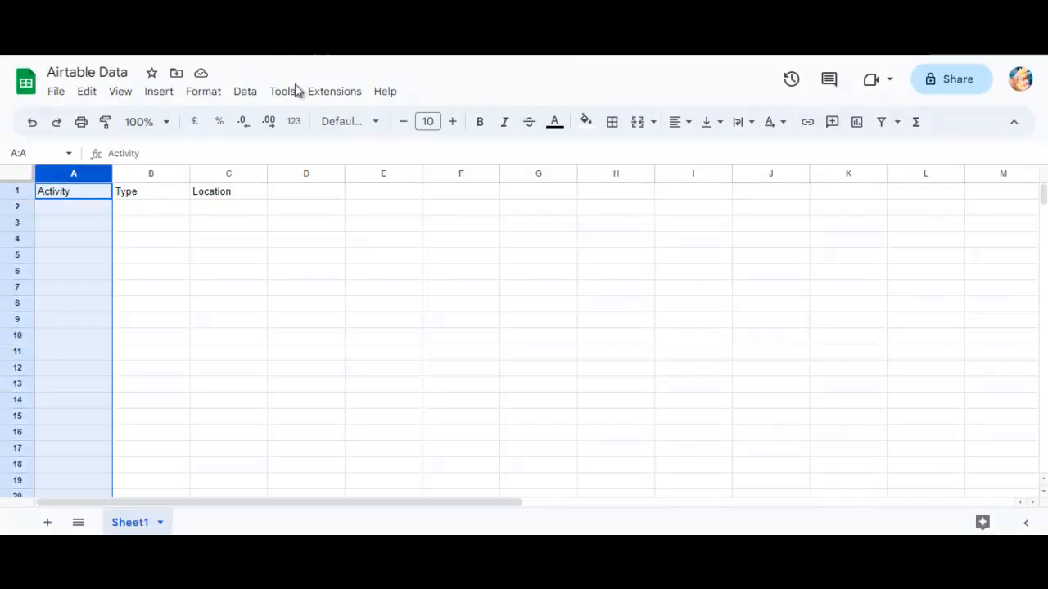
pyautogui.click(150, 173)
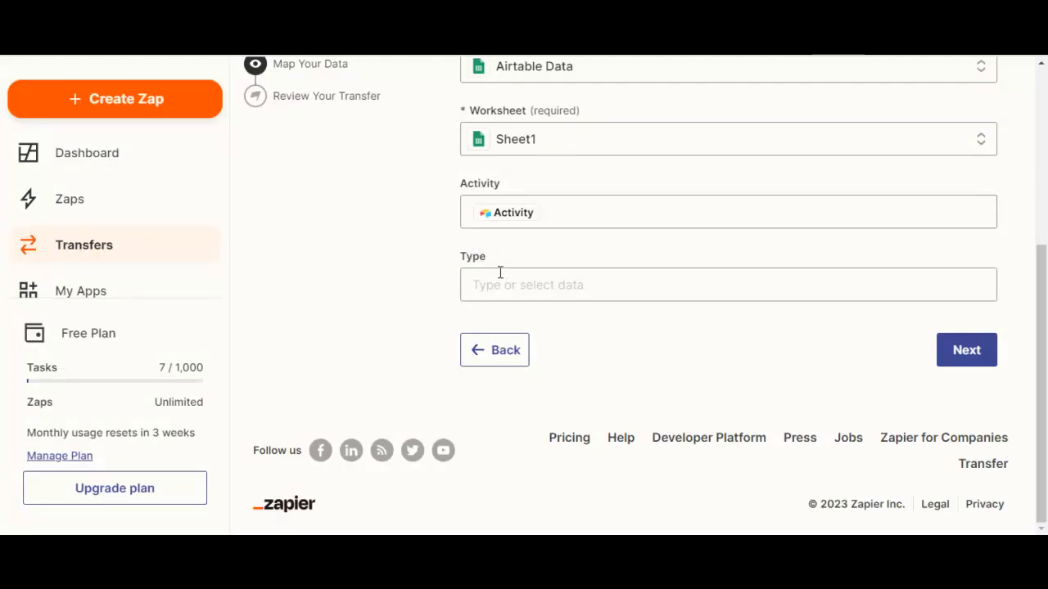
# Switch back to Zapier and map the worksheet's Type column to Airtable's Type field
pyautogui.click(498, 285)
pyautogui.click(503, 457)
pyautogui.click(342, 310)
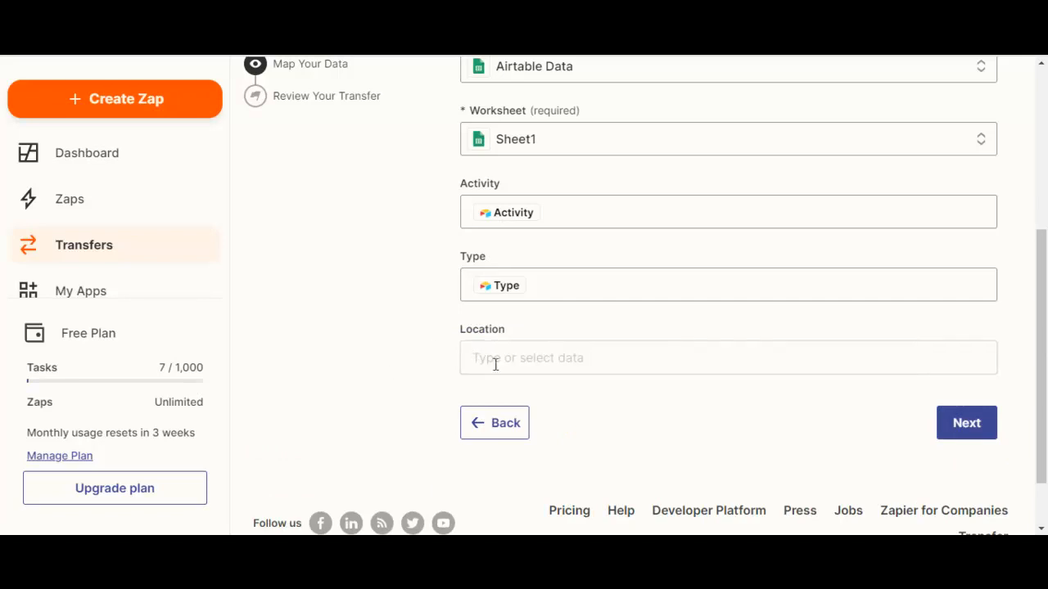
# Map the worksheet's Location column to Airtable's Location field
pyautogui.click(495, 364)
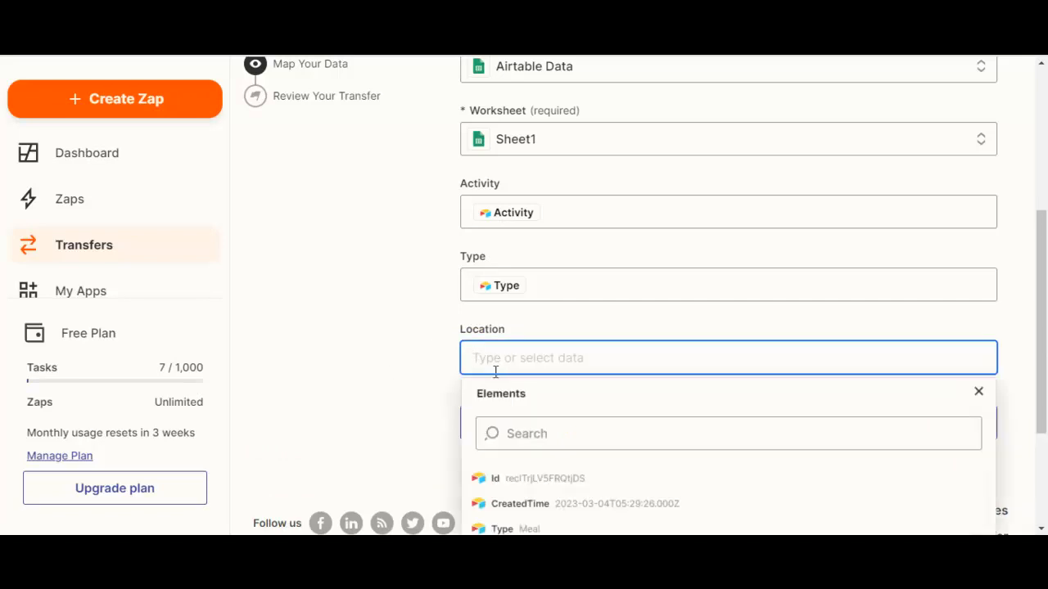
pyautogui.click(490, 402)
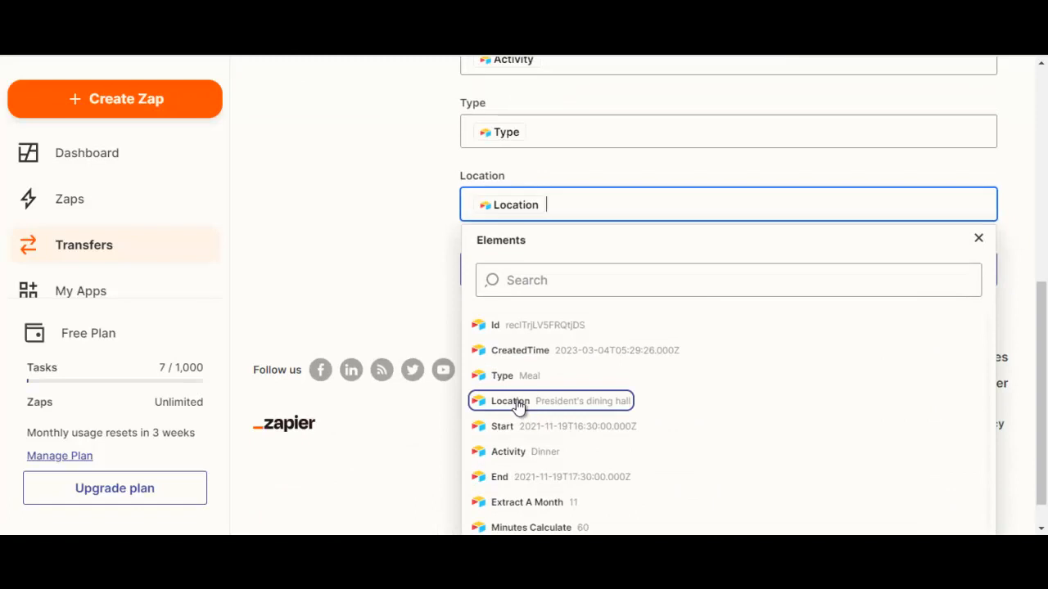
pyautogui.click(450, 281)
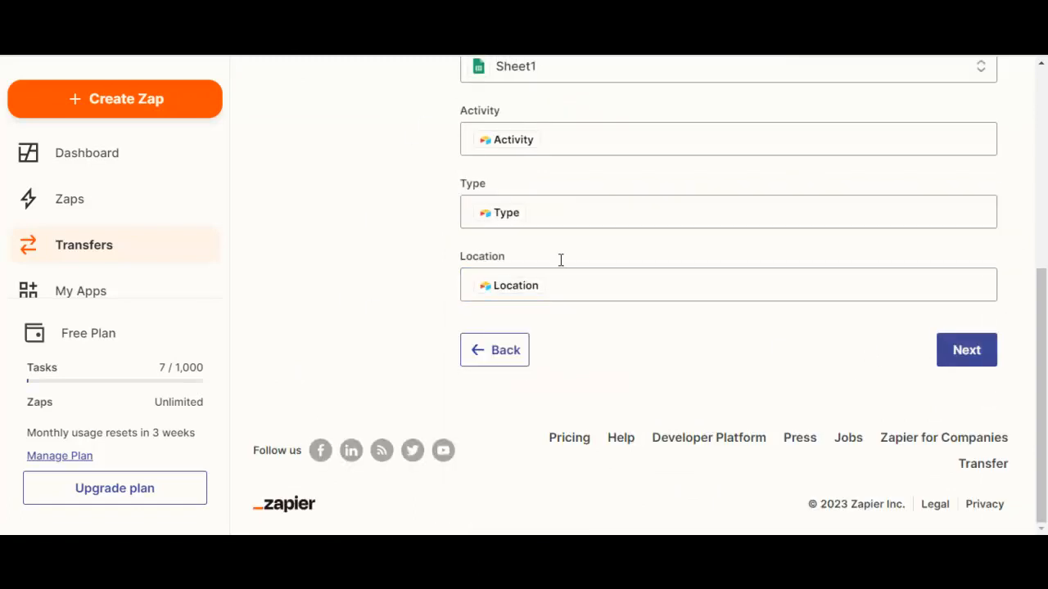
# Continue to the transfer review, check the Create Spreadsheet Row preview and approve it
pyautogui.click(966, 350)
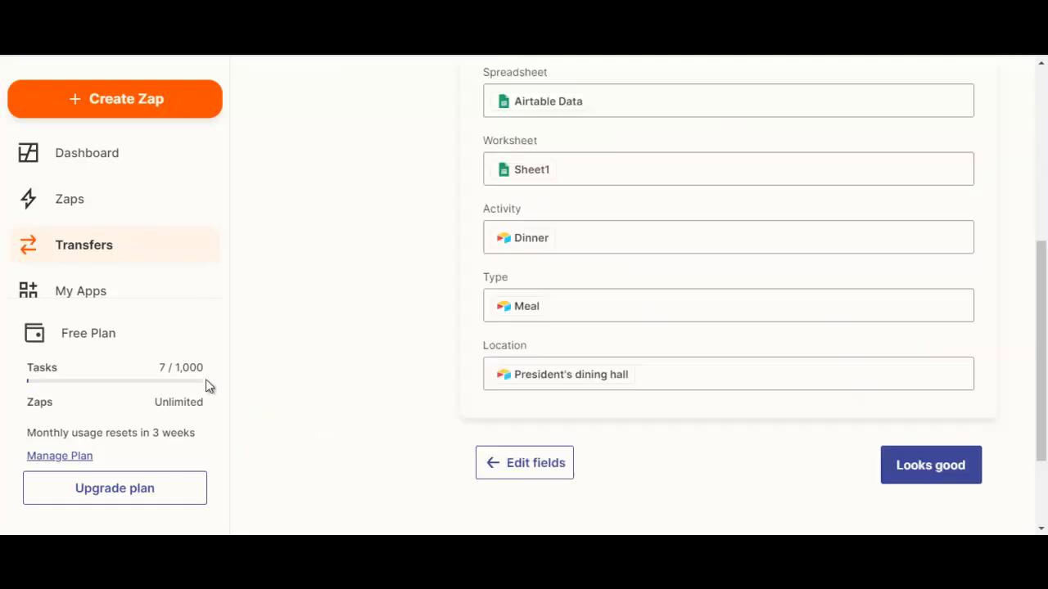
pyautogui.scroll(2, 770, 411)
pyautogui.scroll(2, 769, 411)
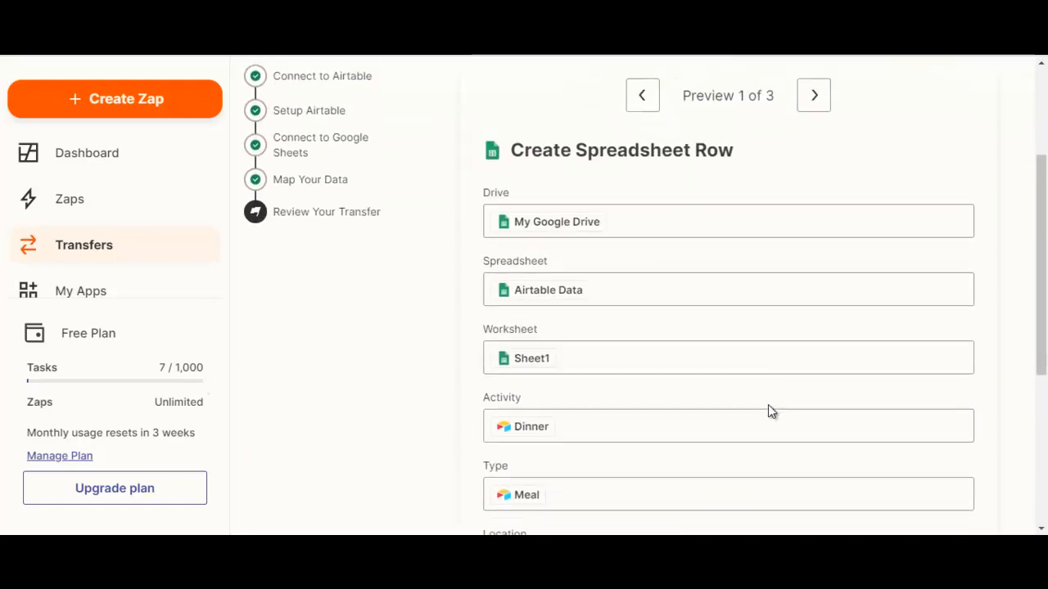
pyautogui.scroll(-3, 771, 412)
pyautogui.click(901, 475)
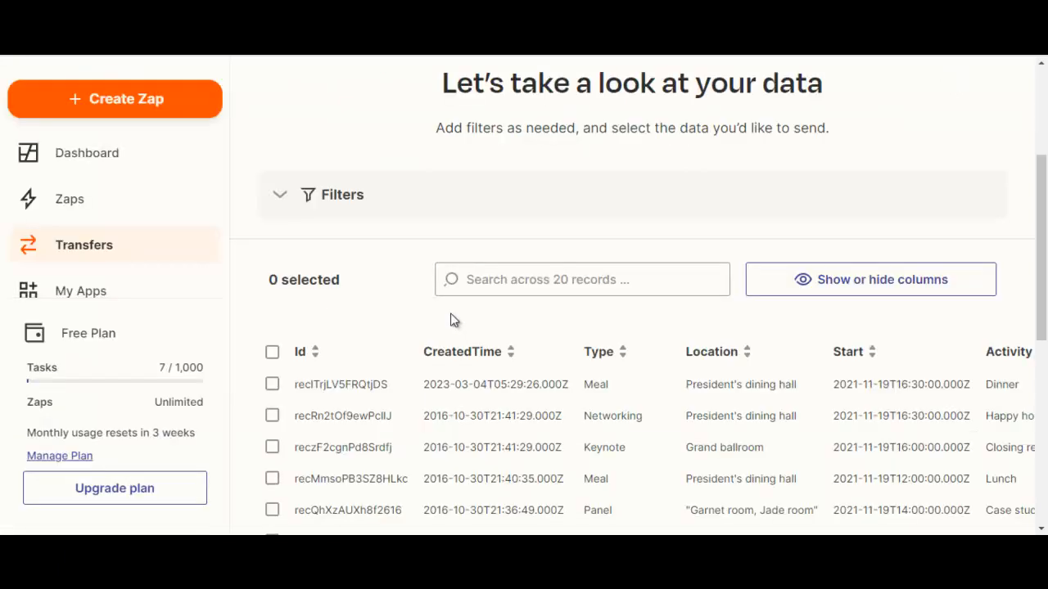
# Look over the Airtable records list, select all records and continue to the send confirmation
pyautogui.scroll(-3, 562, 344)
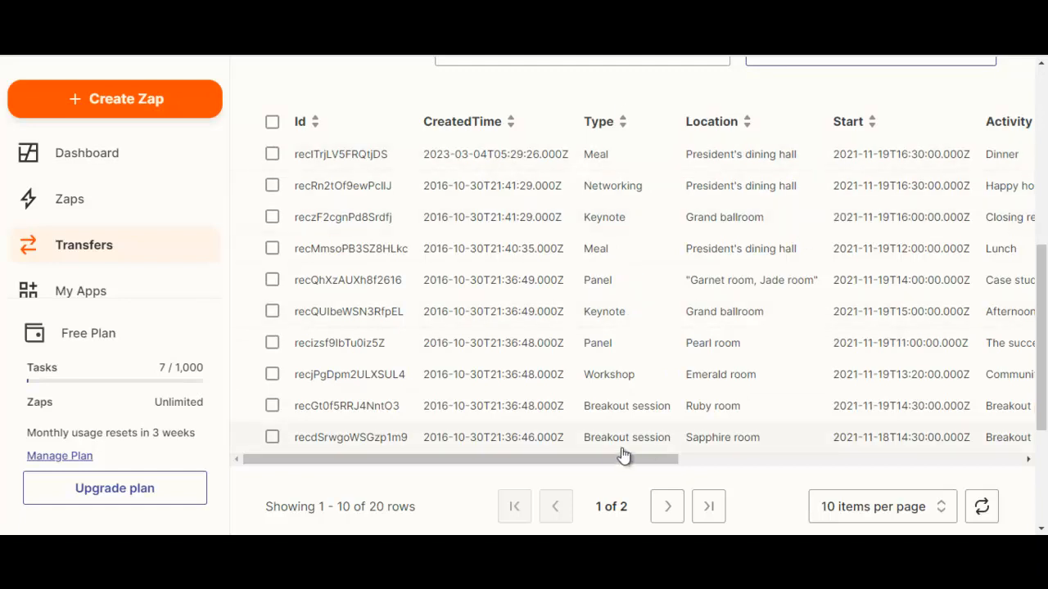
pyautogui.moveTo(630, 459); pyautogui.dragTo(594, 417)
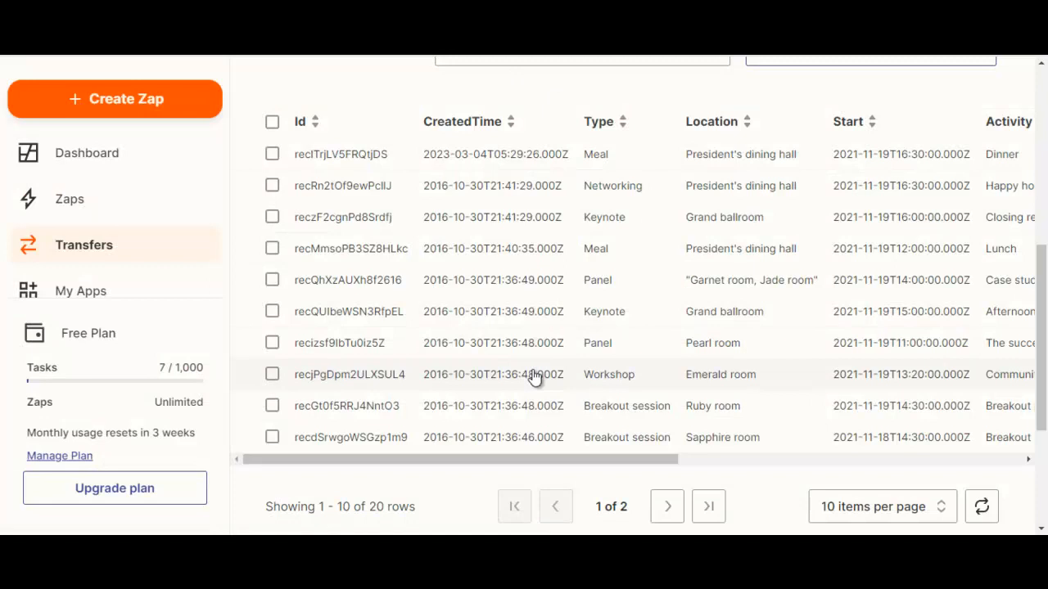
pyautogui.scroll(3, 533, 379)
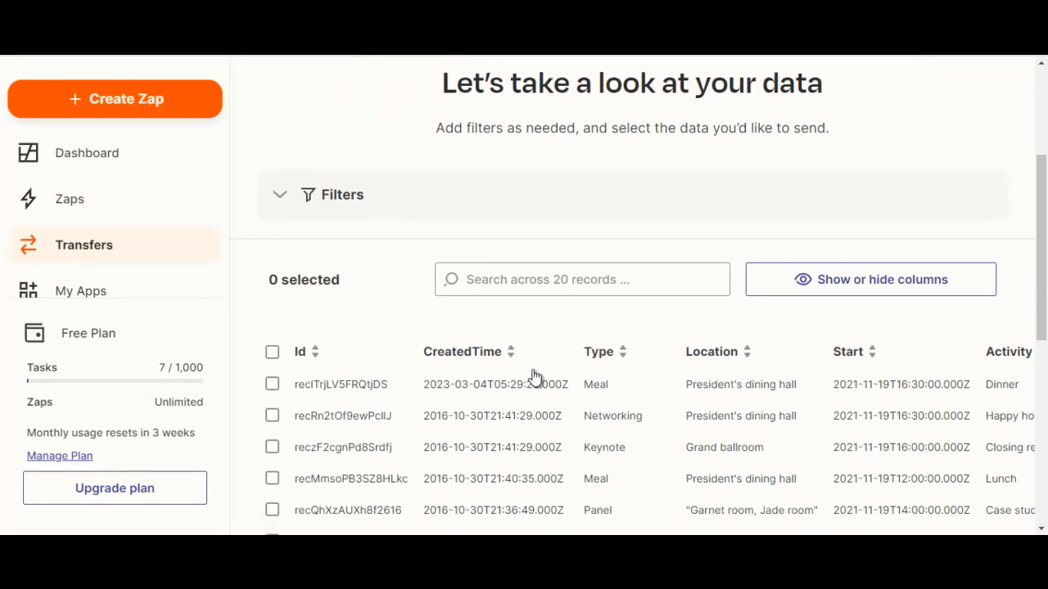
pyautogui.scroll(-6, 533, 379)
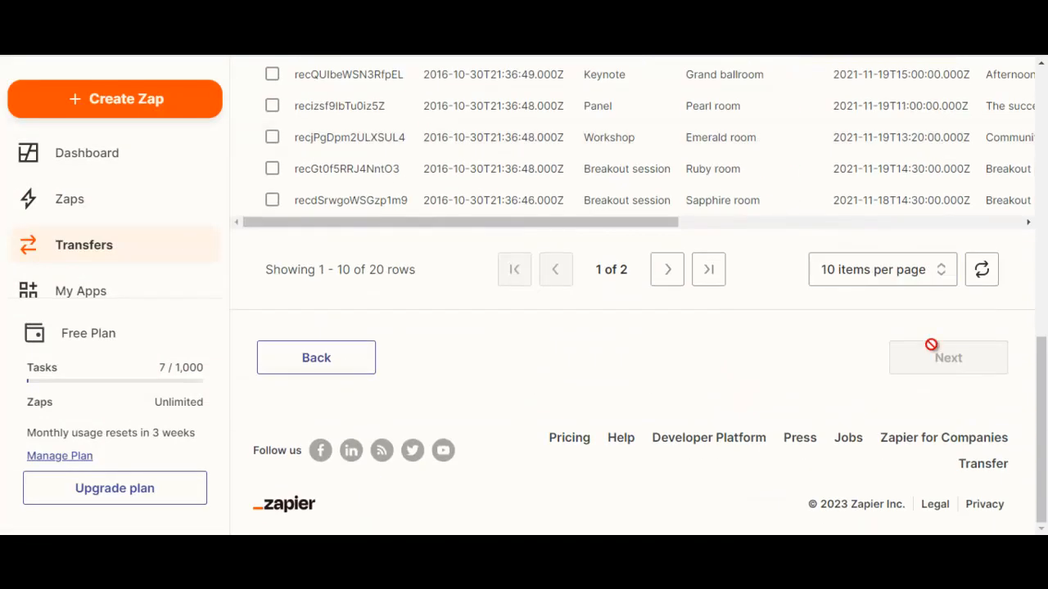
pyautogui.scroll(3, 496, 365)
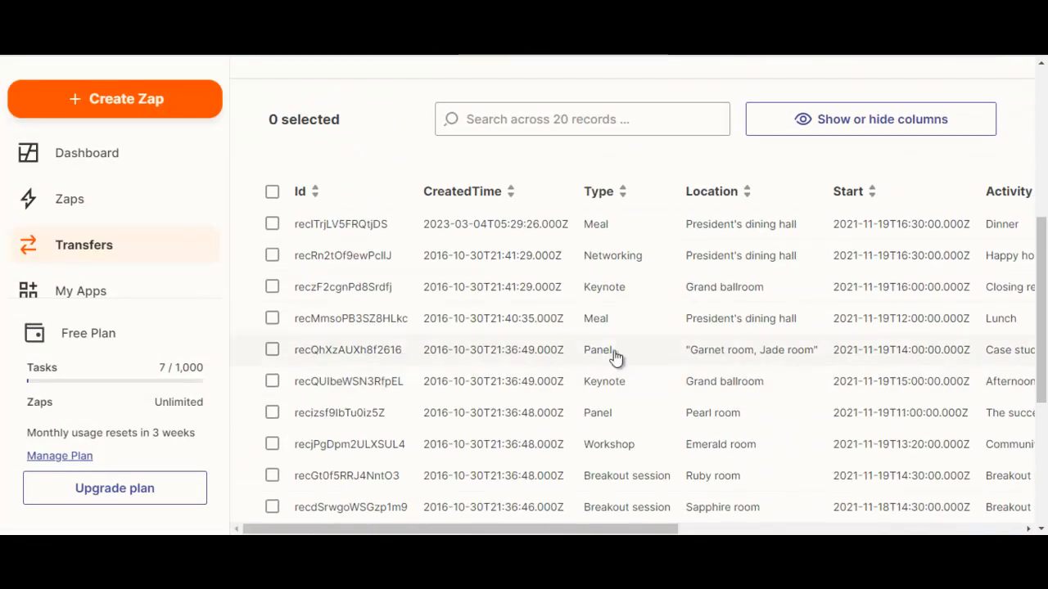
pyautogui.click(272, 193)
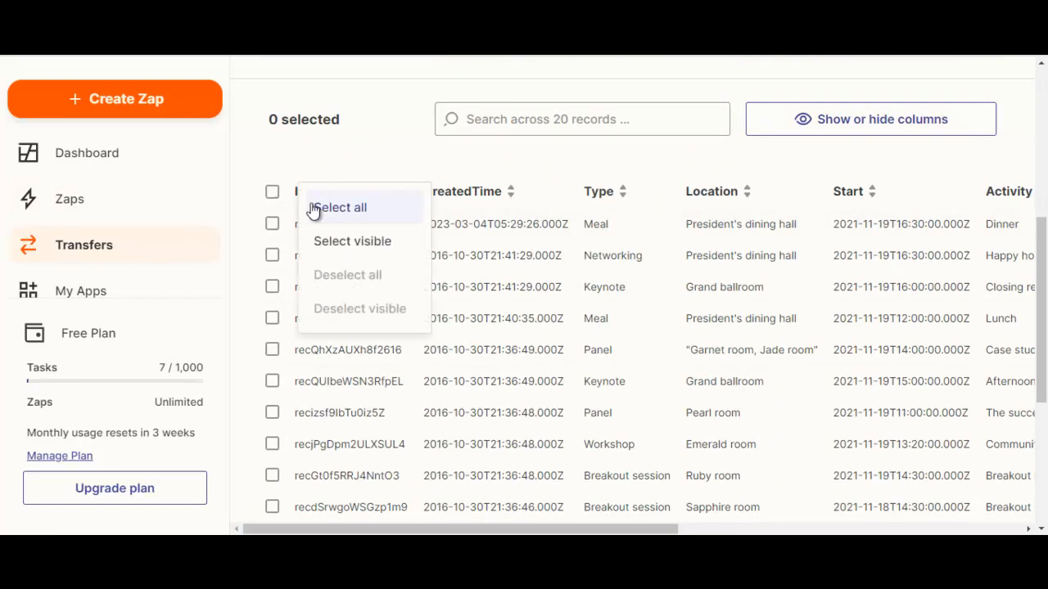
pyautogui.click(340, 208)
pyautogui.scroll(-3, 623, 309)
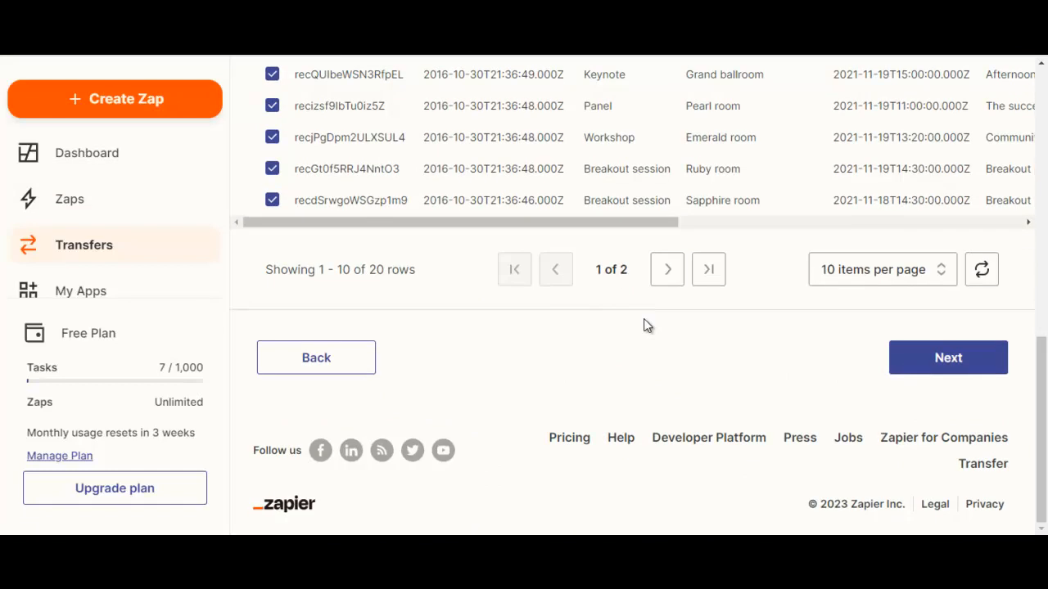
pyautogui.scroll(3, 600, 246)
pyautogui.scroll(-3, 737, 309)
pyautogui.click(941, 367)
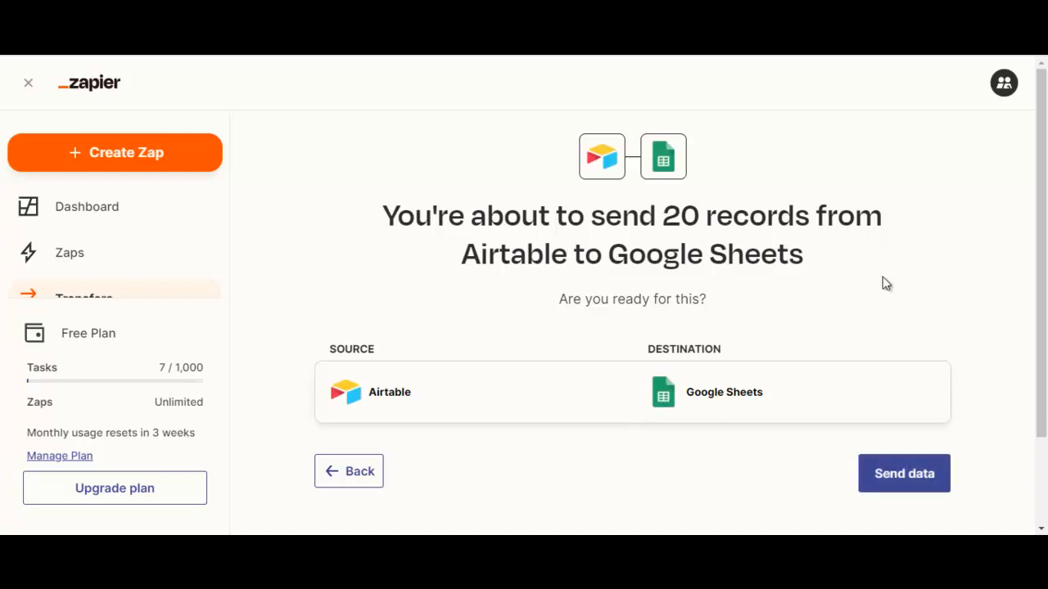
# Check the Schedule table in Airtable, return to Zapier and send the selected records to Google Sheets
pyautogui.scroll(-2, 377, 290)
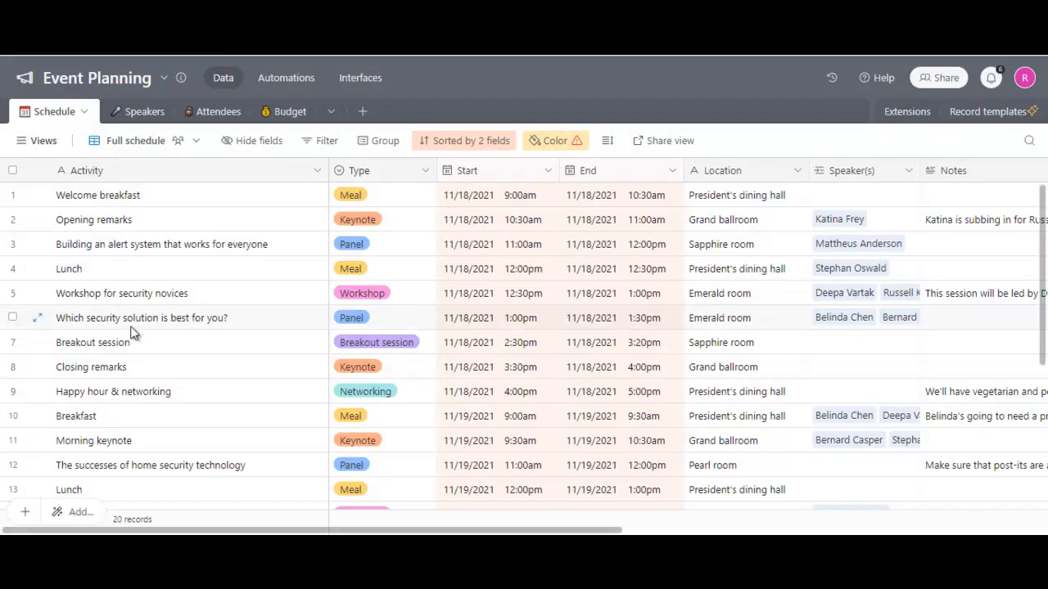
pyautogui.scroll(-3, 134, 332)
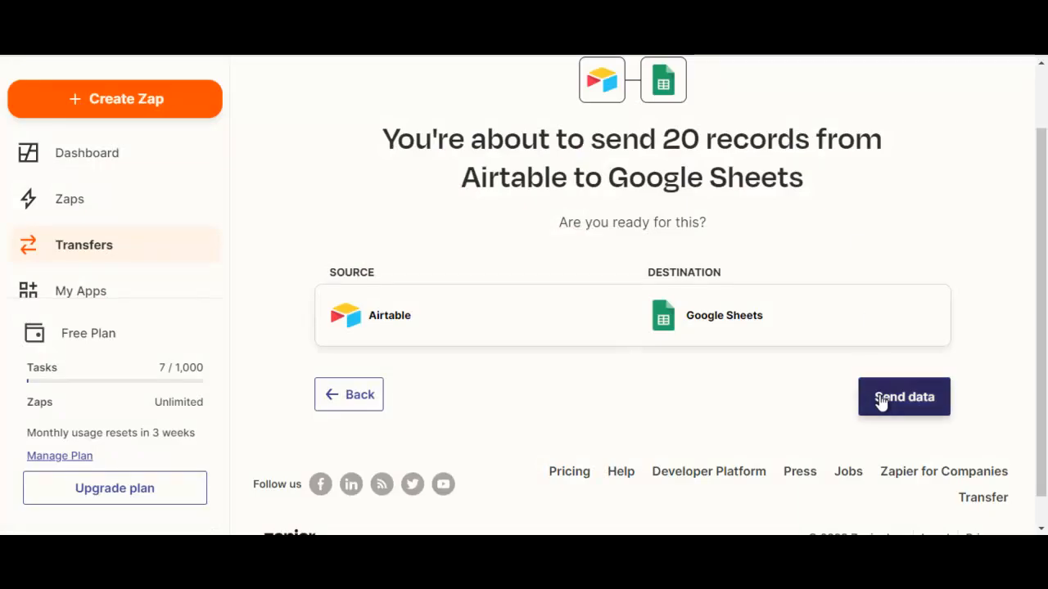
pyautogui.click(881, 401)
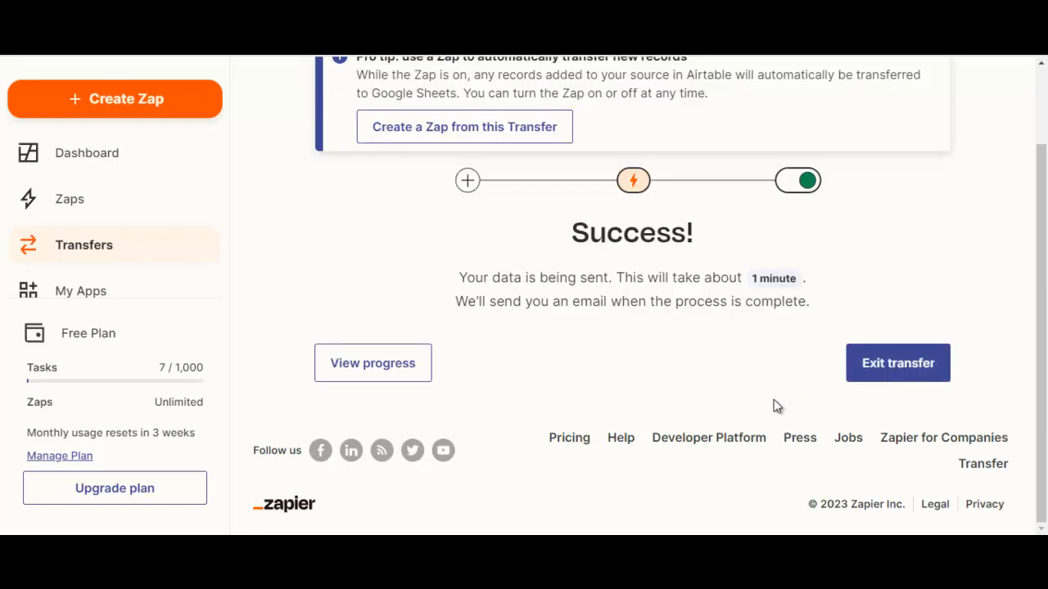
pyautogui.scroll(2, 489, 270)
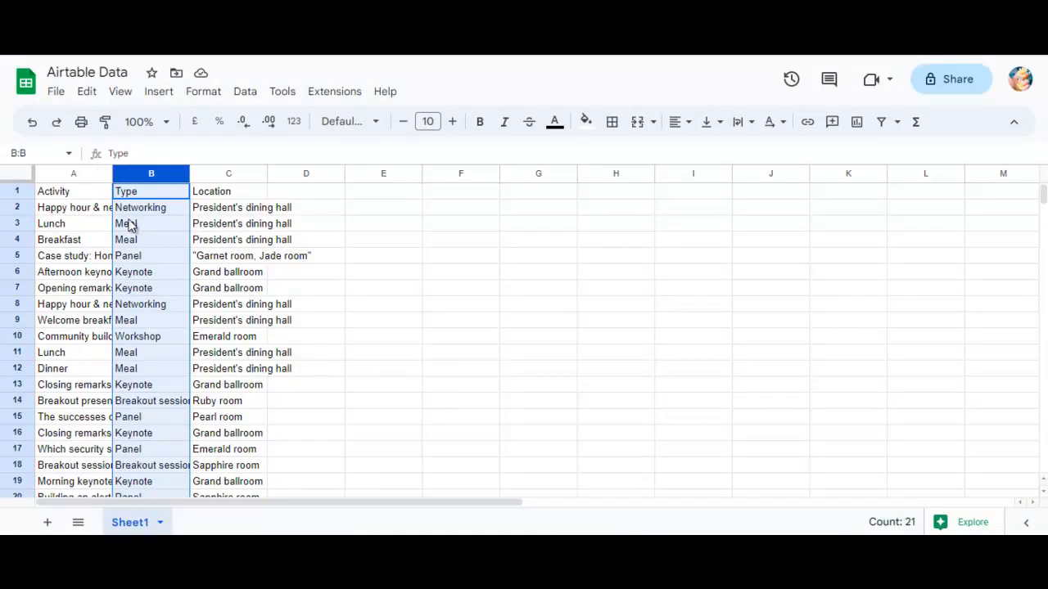
# In the Airtable Data spreadsheet, widen columns A, B and C to fit the Activity, Type and Location entries
pyautogui.moveTo(111, 174); pyautogui.dragTo(271, 174)
pyautogui.moveTo(348, 174); pyautogui.dragTo(438, 173)
pyautogui.moveTo(517, 174); pyautogui.dragTo(650, 182)
pyautogui.scroll(-2, 467, 222)
pyautogui.scroll(2, 467, 222)
pyautogui.scroll(-3, 373, 291)
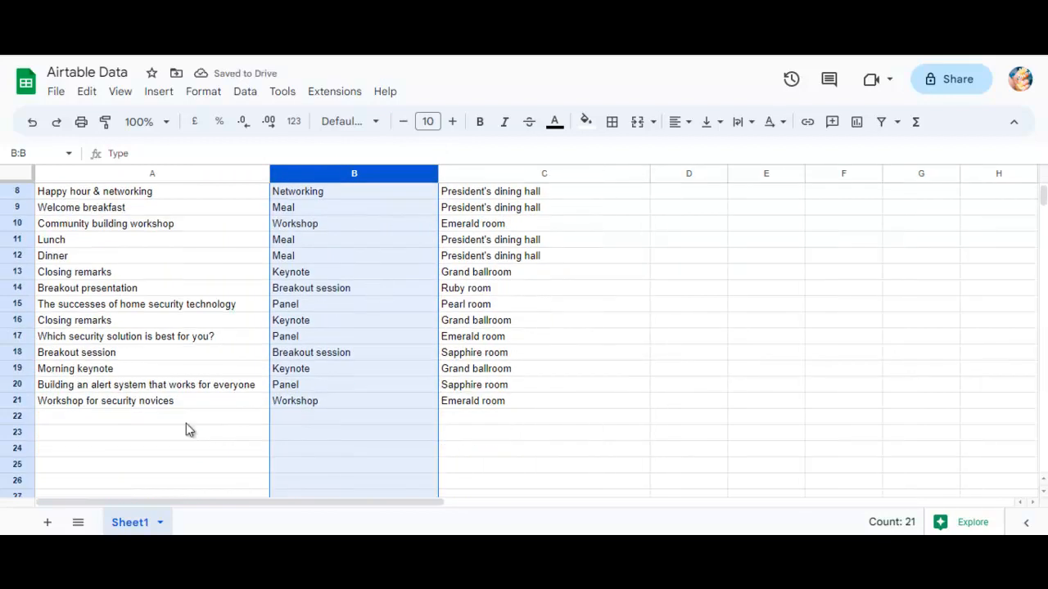
pyautogui.scroll(3, 26, 426)
# Select rows 2 to 21 and look through the transferred records against the Activity, Type and Location headers
pyautogui.moveTo(18, 211); pyautogui.dragTo(17, 434)
pyautogui.scroll(-2, 18, 406)
pyautogui.scroll(2, 53, 398)
pyautogui.scroll(-2, 54, 399)
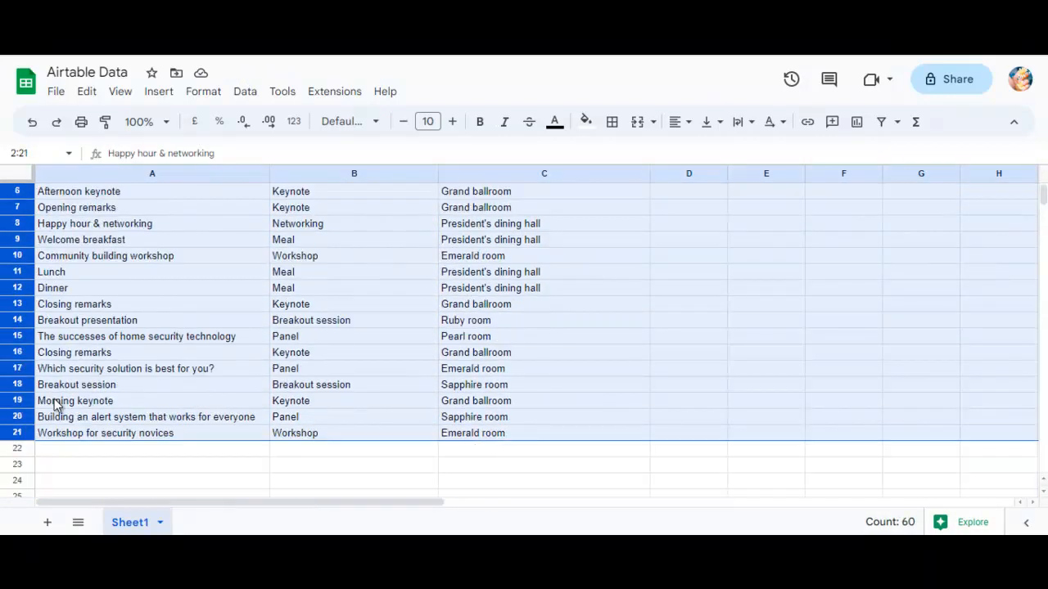
pyautogui.scroll(2, 40, 433)
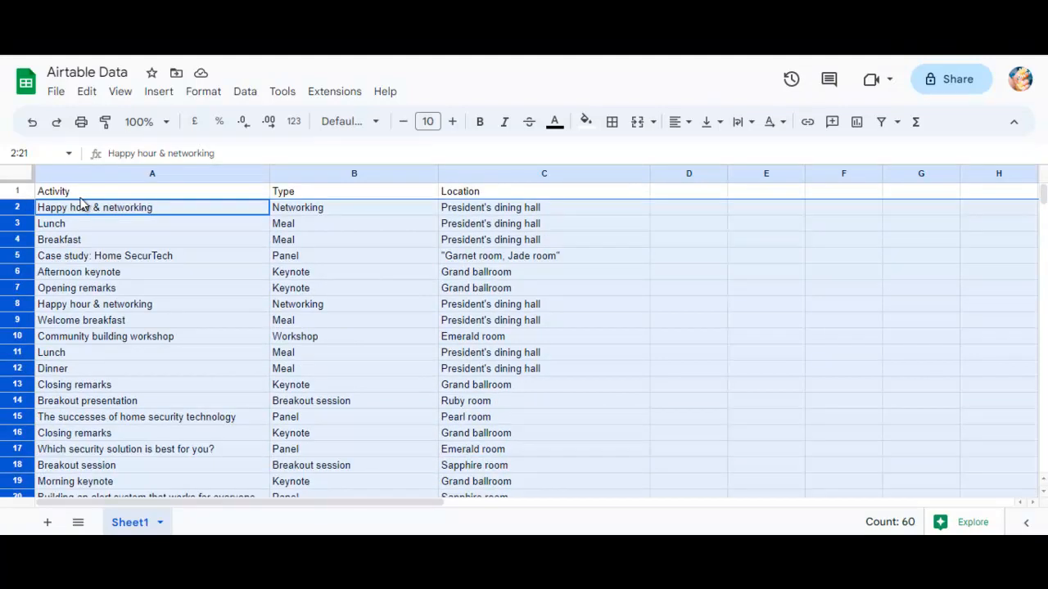
# Format the Activity, Type and Location headers in A1:C1 as bold with font size 16
pyautogui.moveTo(45, 193); pyautogui.dragTo(474, 199)
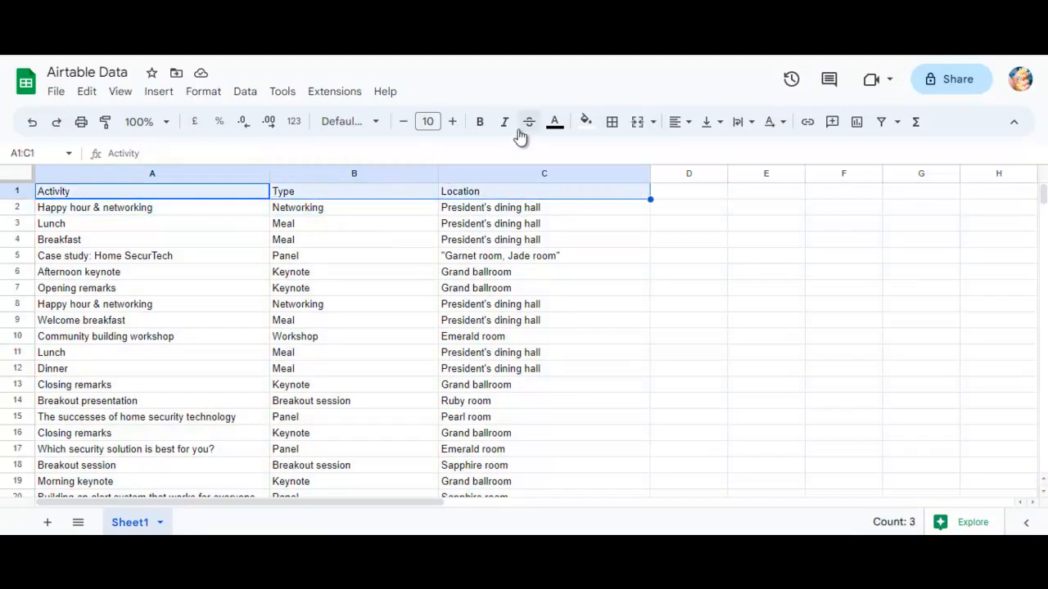
pyautogui.click(480, 123)
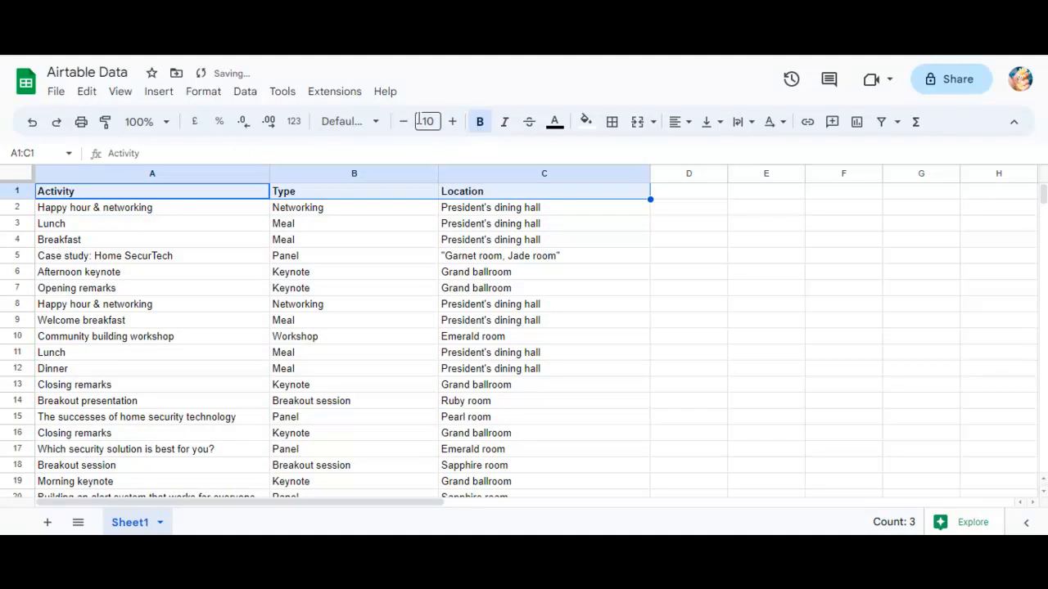
pyautogui.click(451, 122)
pyautogui.click(451, 122)
pyautogui.click(451, 122)
pyautogui.click(451, 122)
pyautogui.click(451, 122)
pyautogui.click(451, 122)
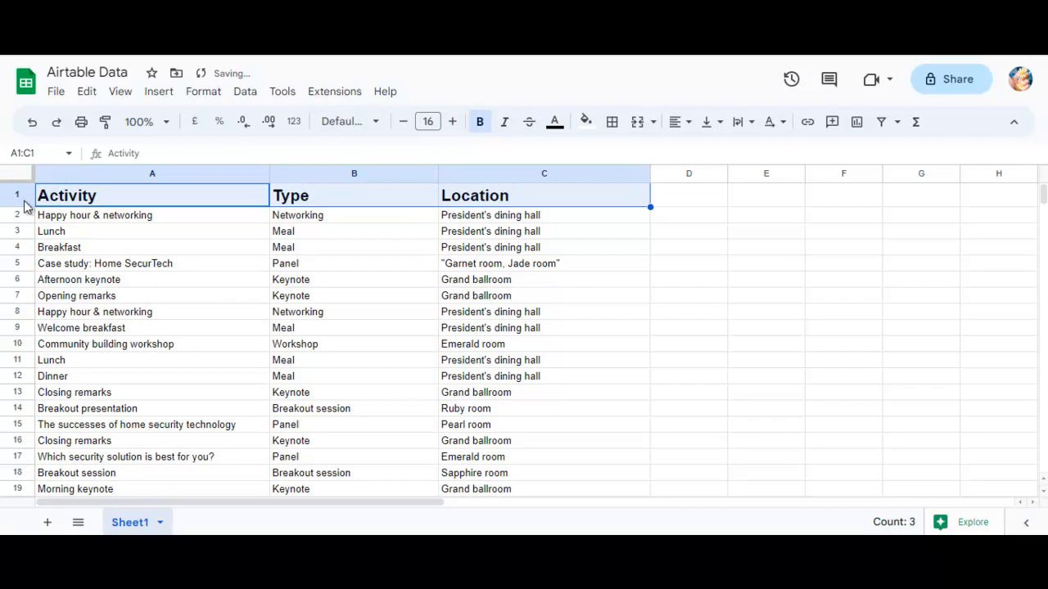
pyautogui.scroll(-5, 25, 205)
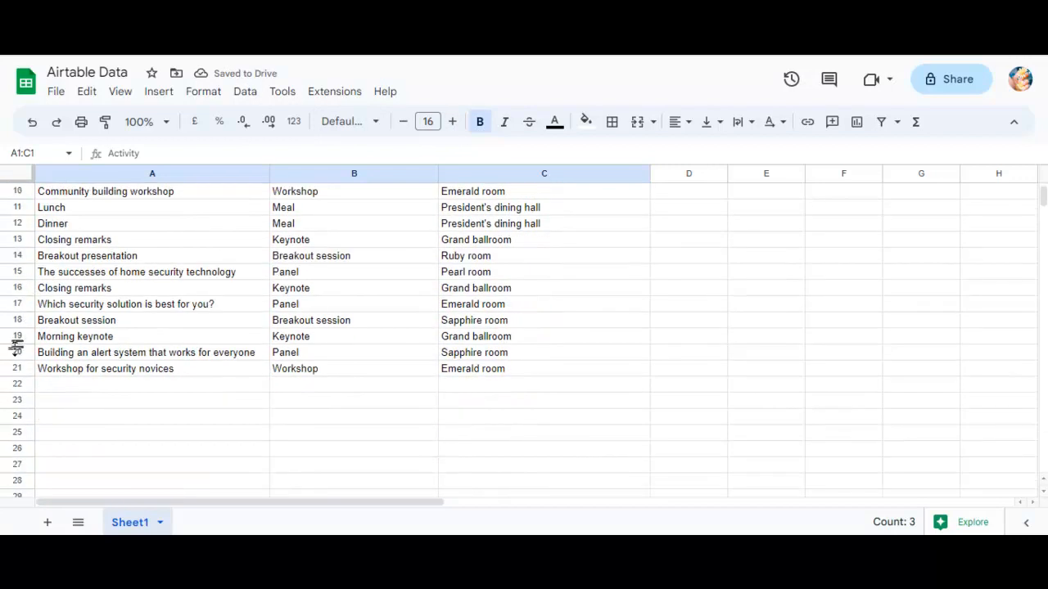
pyautogui.scroll(5, 64, 376)
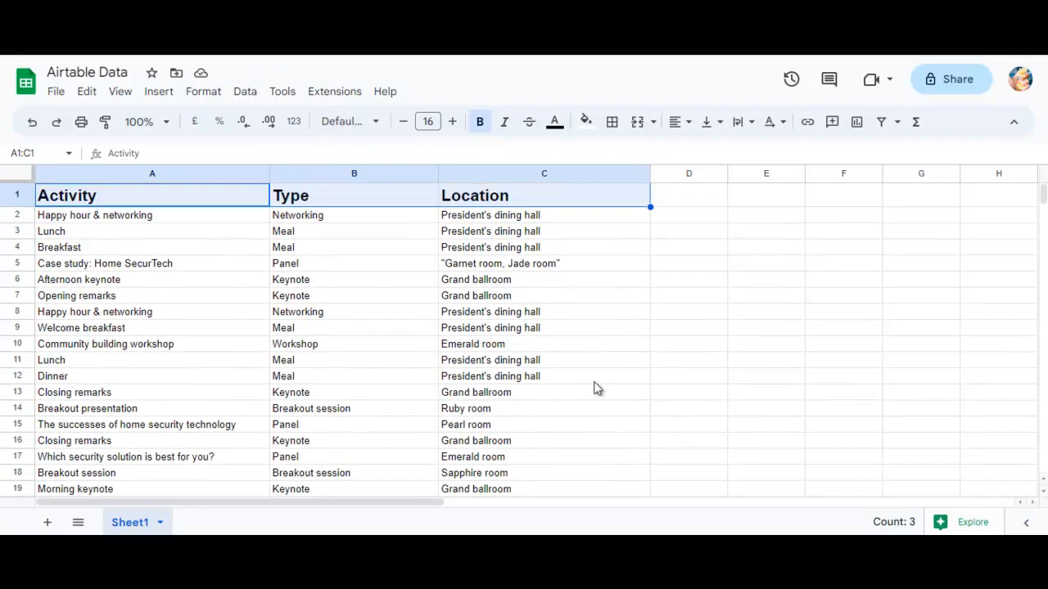